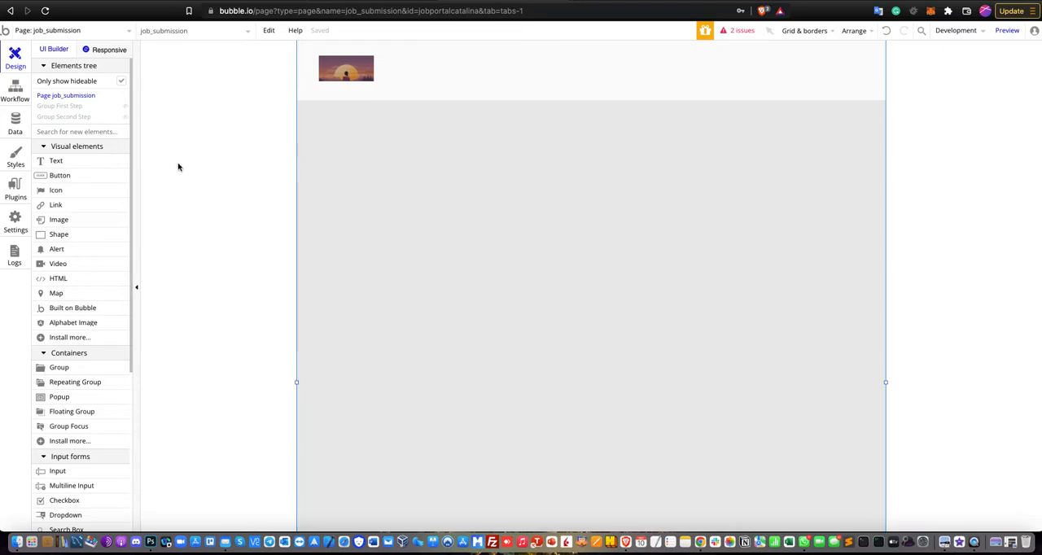
- Open the job_submission page's properties to check its type of content, and look through the app's page list
double_click(754, 144)
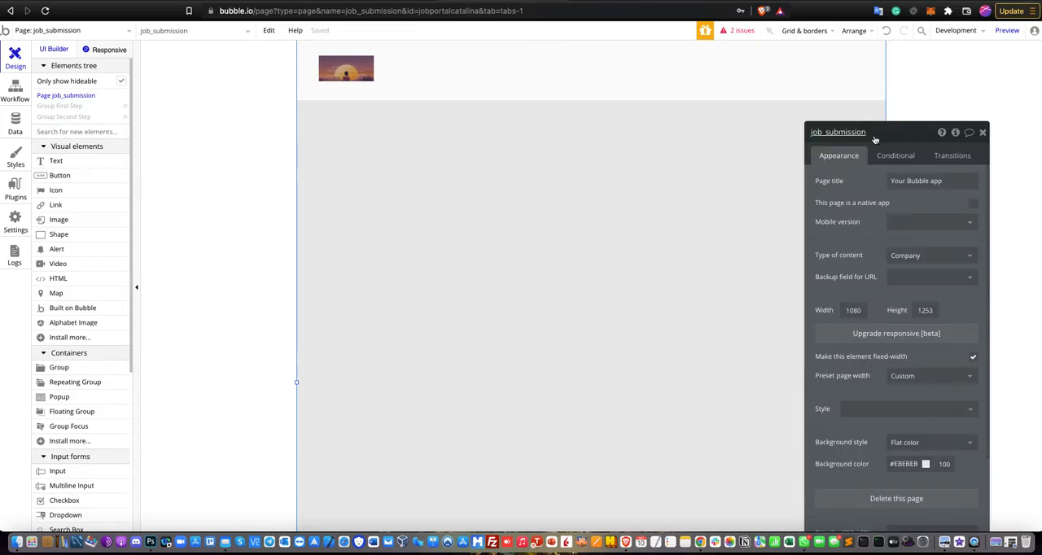
drag(907, 130, 922, 92)
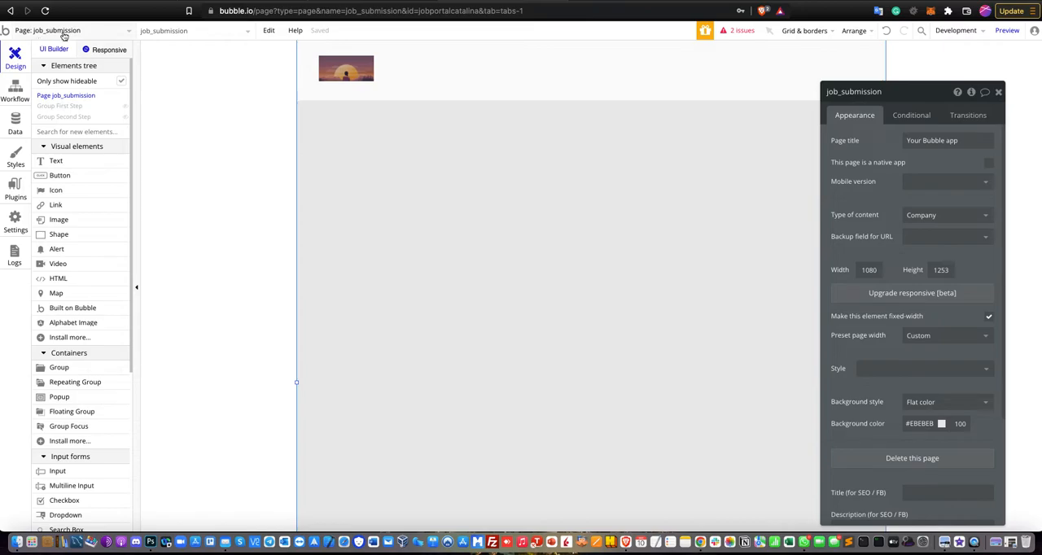
click(88, 34)
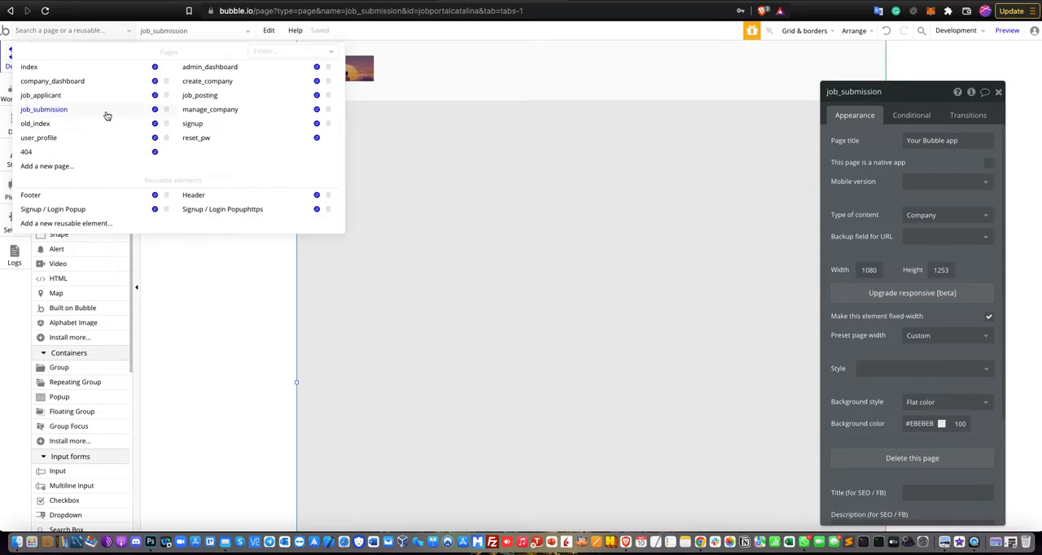
click(552, 209)
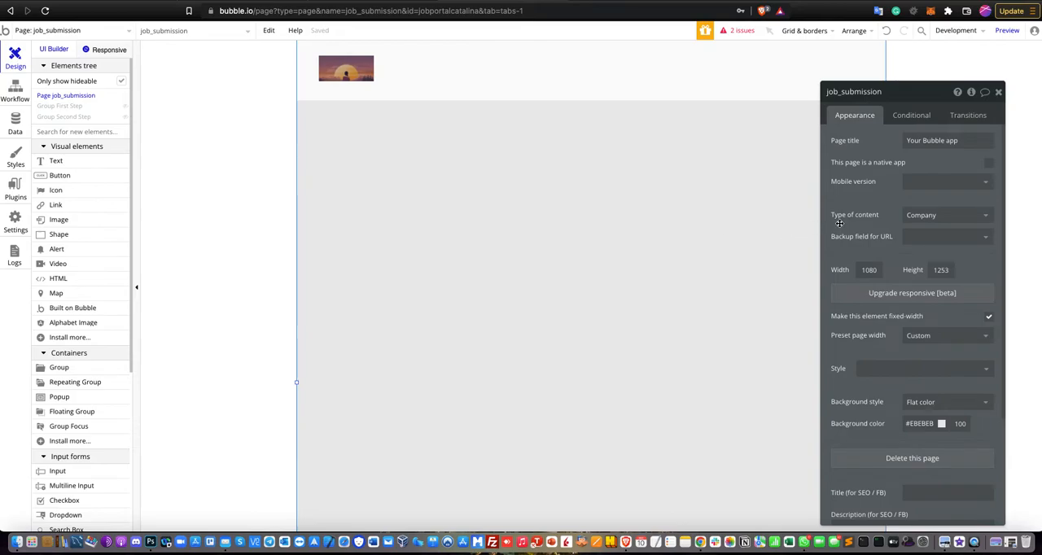
- Open the company_dashboard page and inspect the page navigation action in the List a New Job text's workflow
click(116, 36)
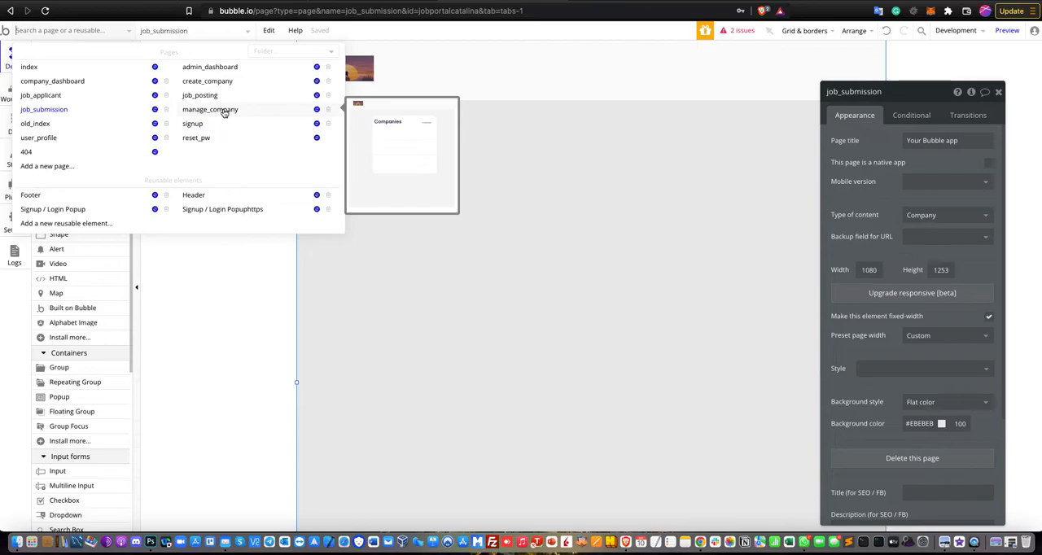
click(116, 81)
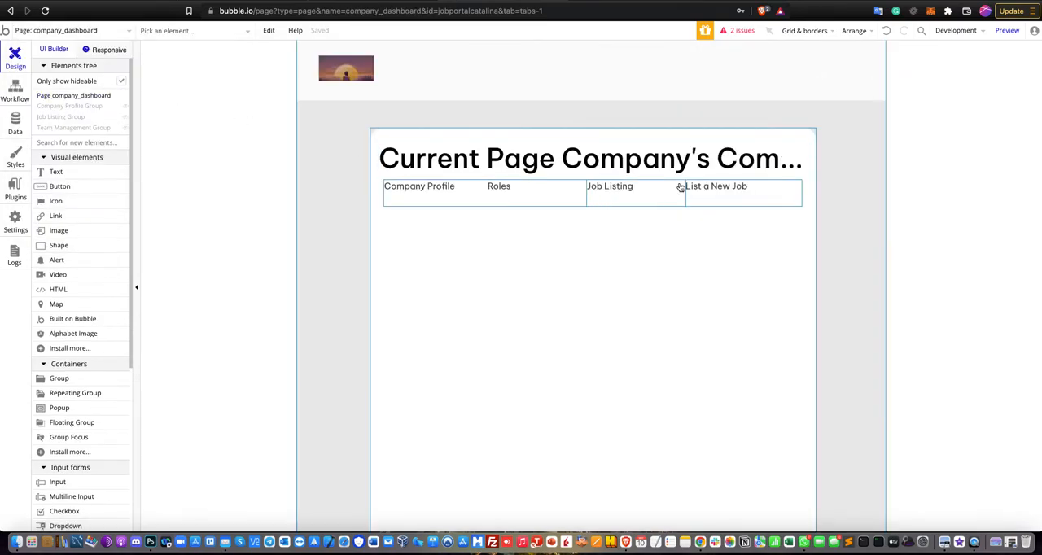
double_click(737, 195)
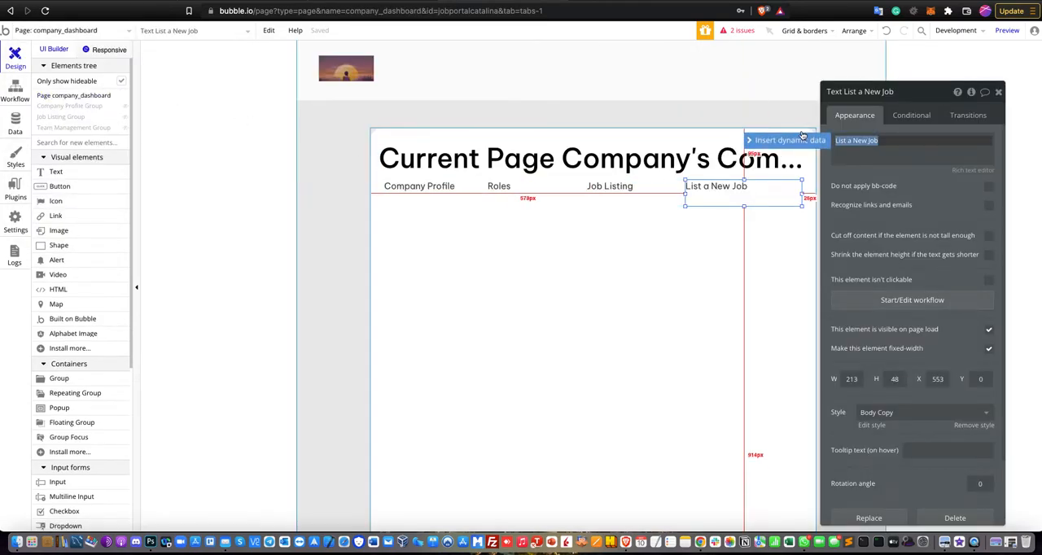
click(908, 301)
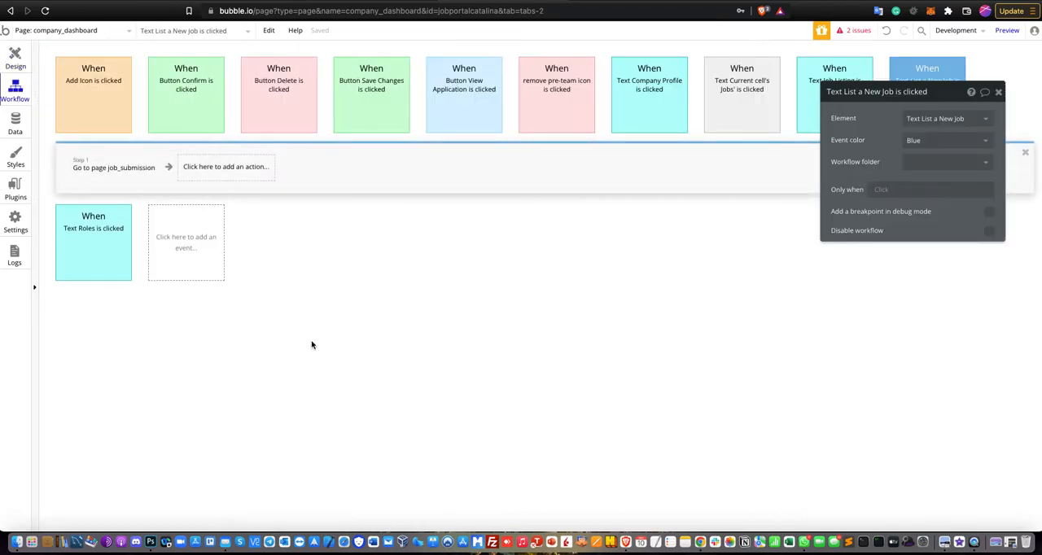
click(99, 177)
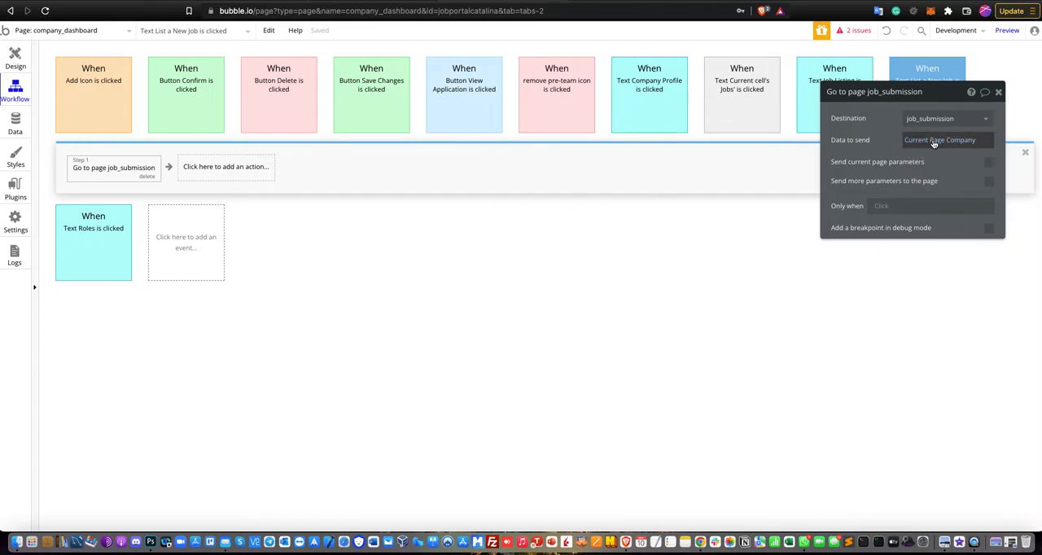
- Return to the job_submission page's design and inspect the page's custom states
click(12, 60)
click(51, 34)
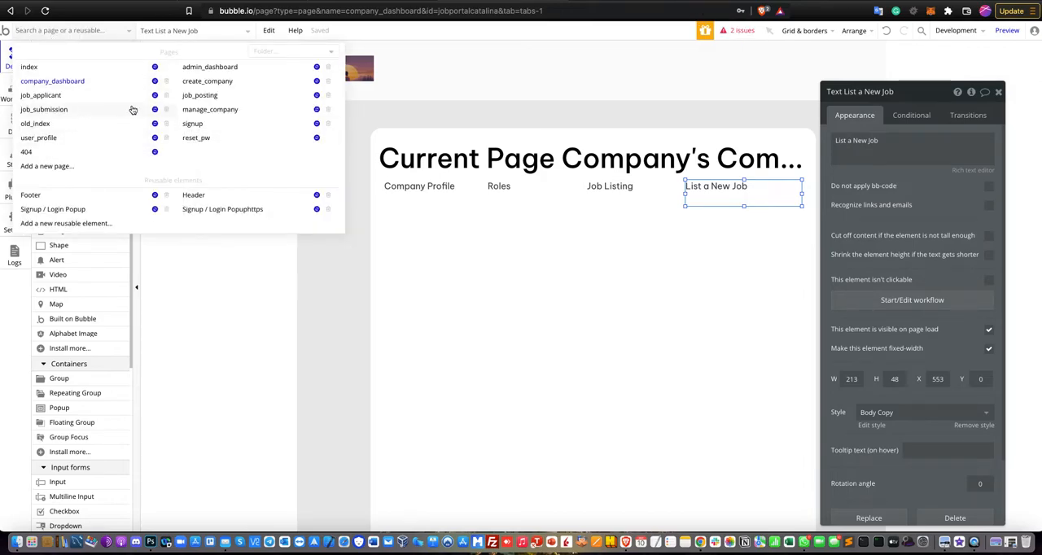
click(84, 109)
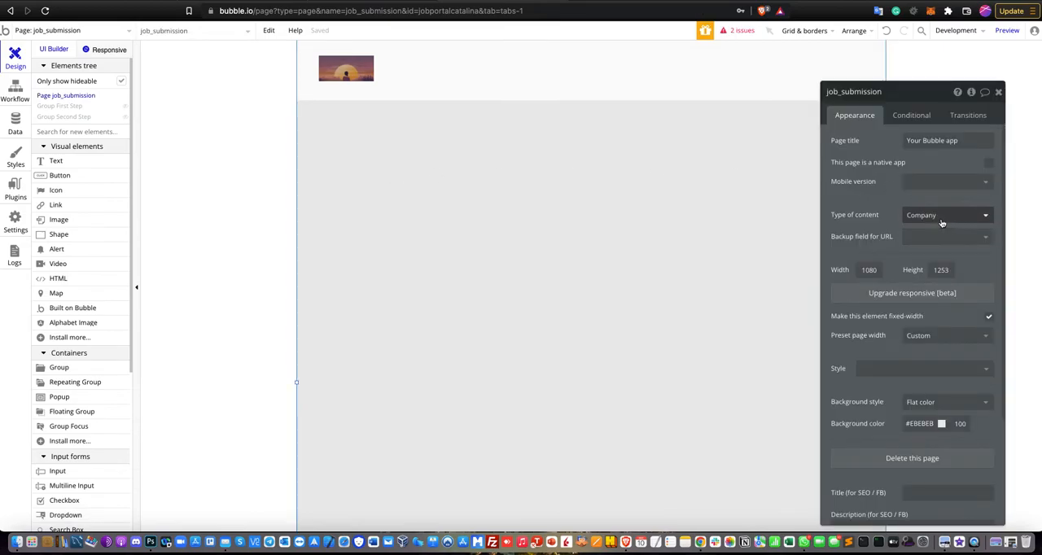
click(998, 92)
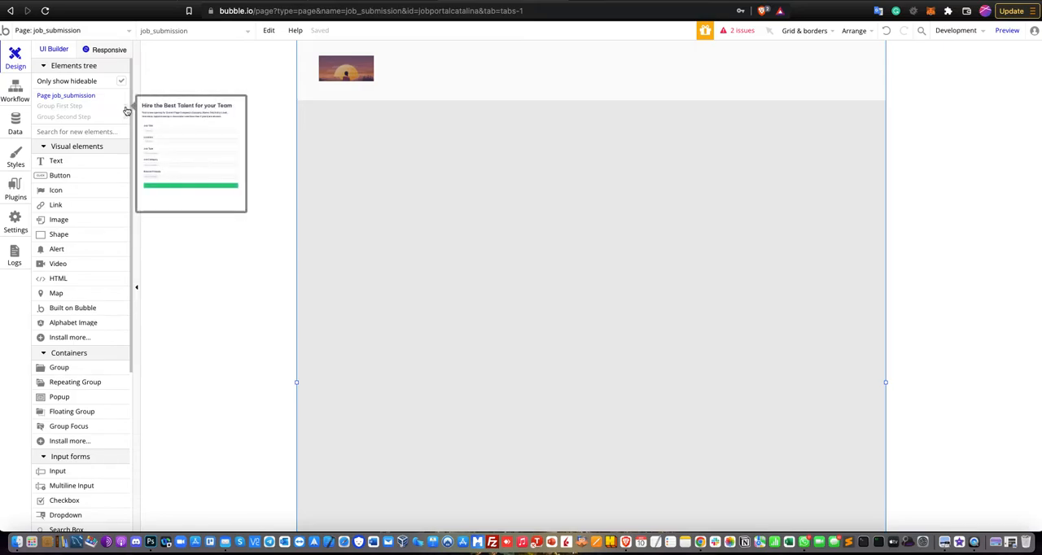
double_click(560, 217)
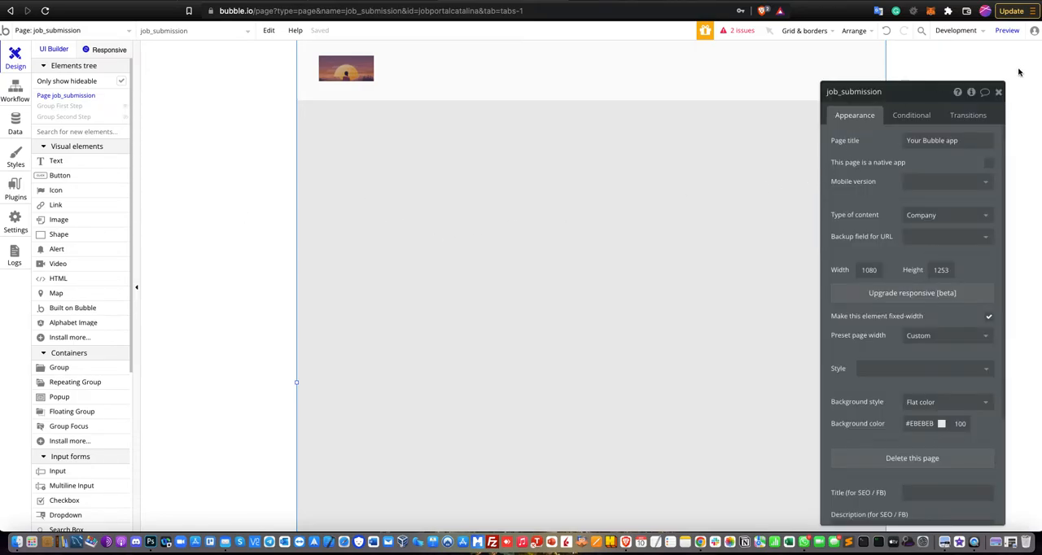
click(971, 92)
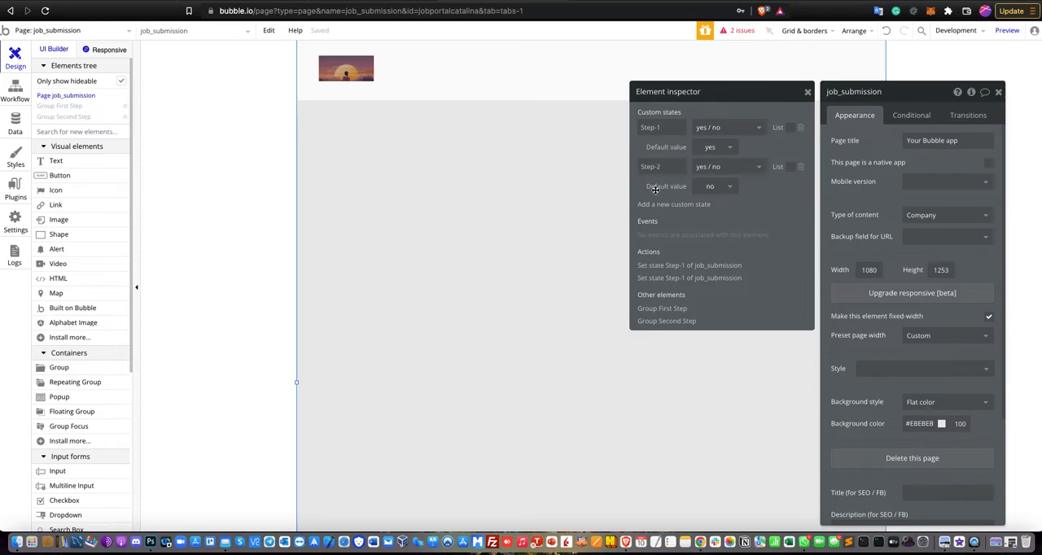
click(997, 92)
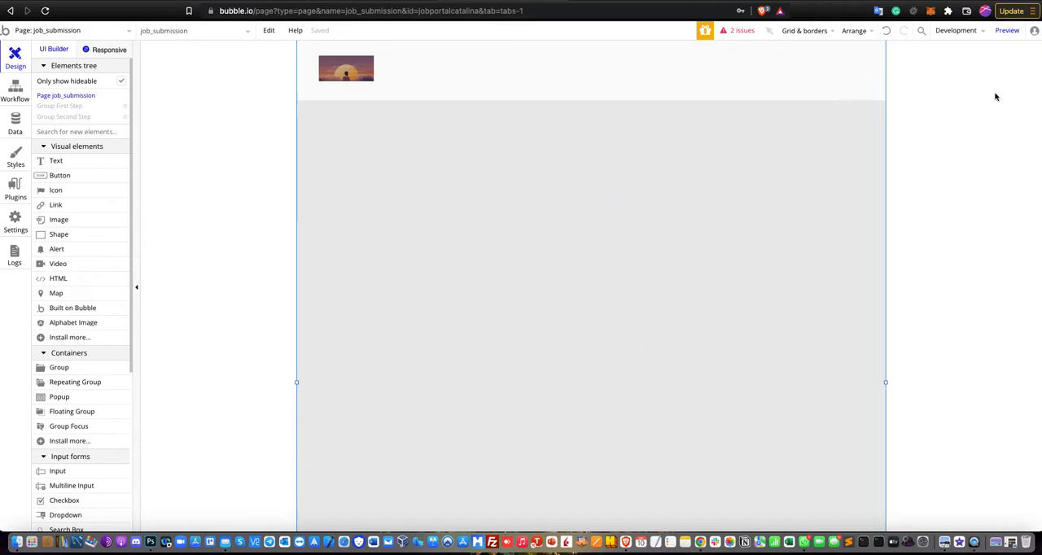
- Preview the two step groups of the job_submission page in turn, ending with only Group First Step shown
mouse_move(82, 114)
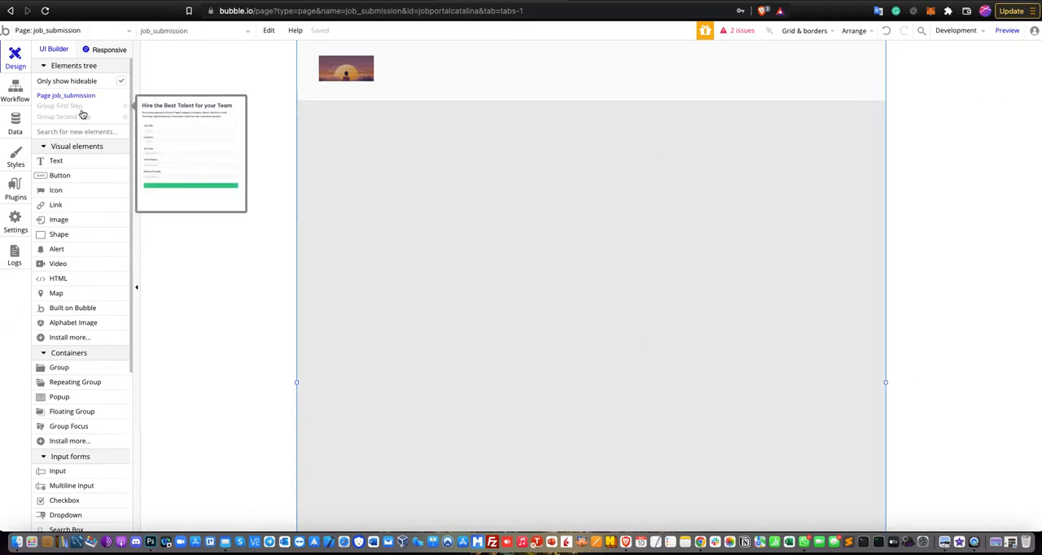
click(127, 109)
click(126, 109)
click(125, 119)
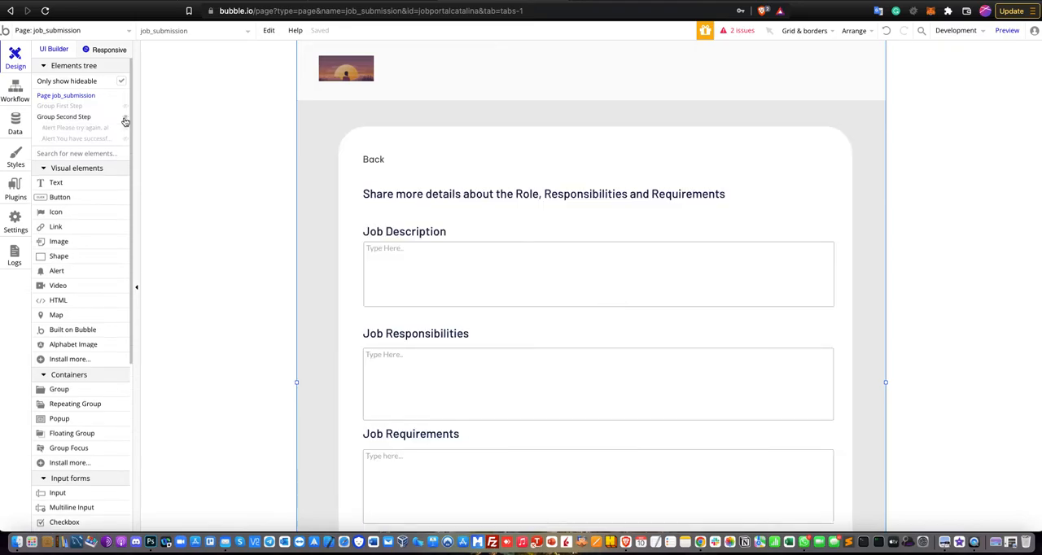
click(126, 120)
click(127, 107)
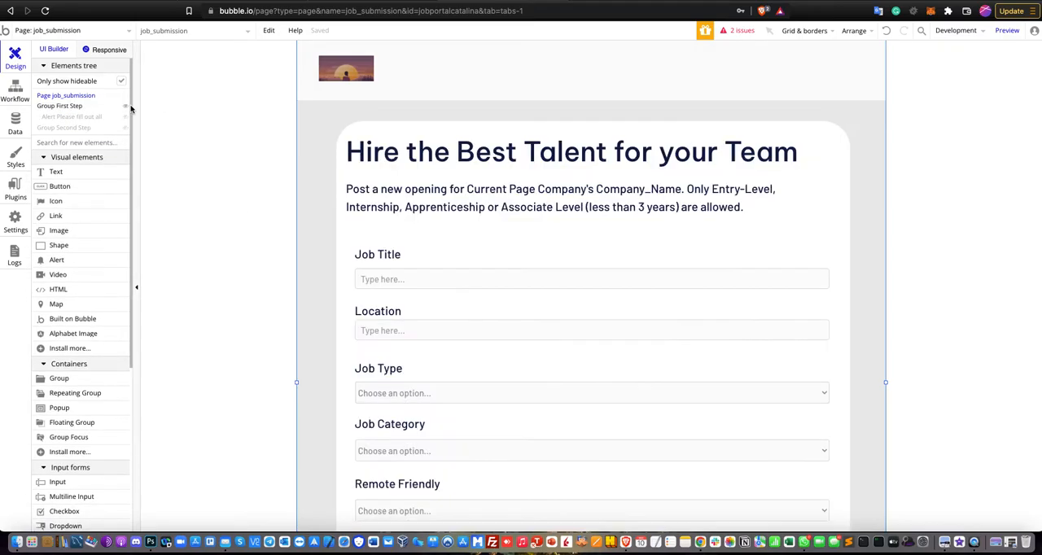
- Inspect the conditional visibility rule of Group First Step
double_click(836, 152)
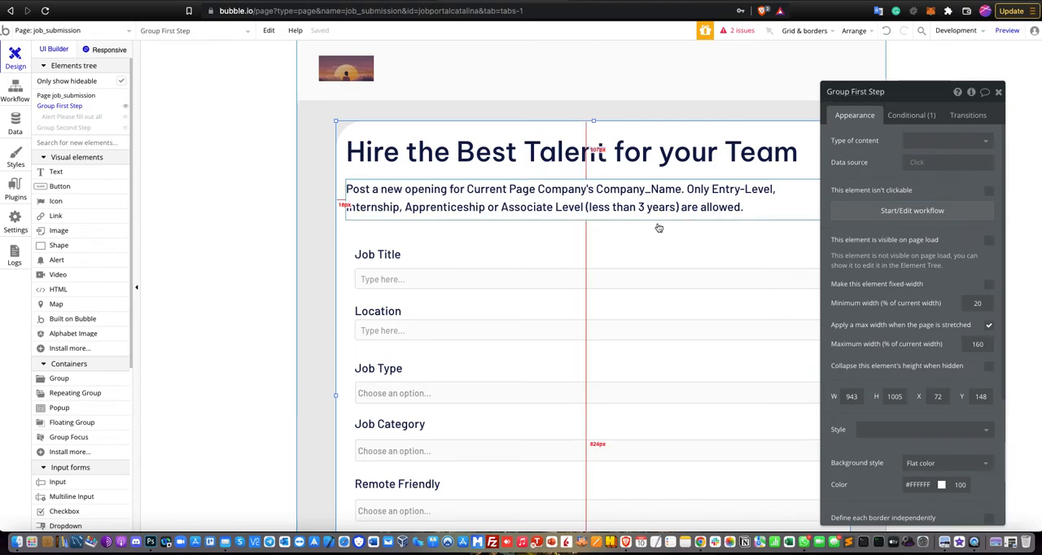
scroll(623, 213, down, 2)
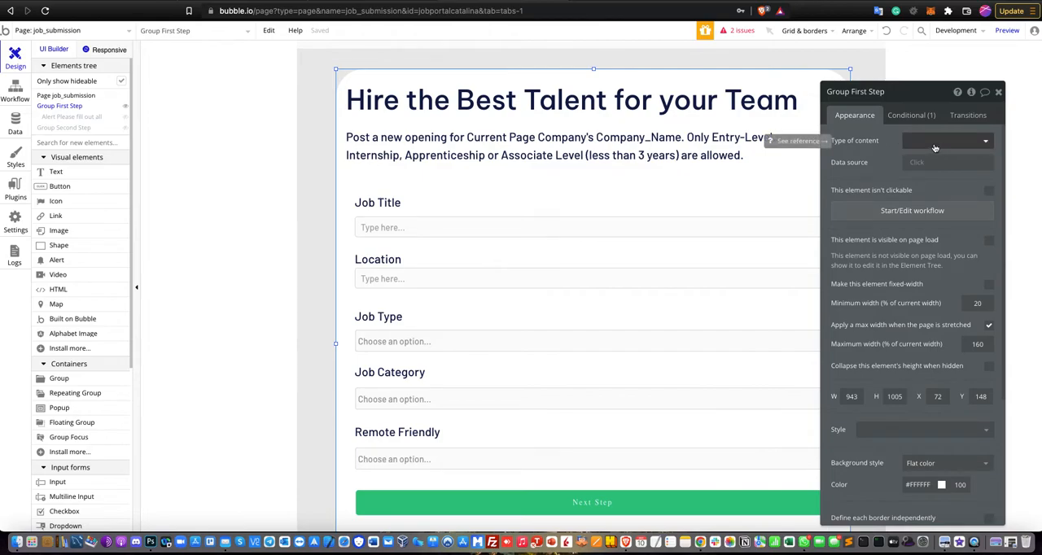
click(907, 115)
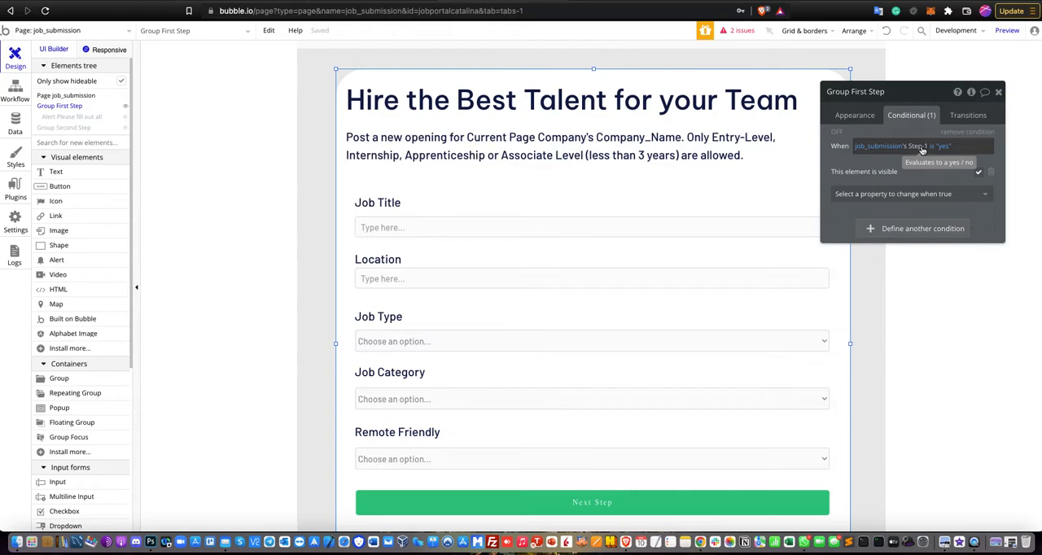
click(999, 93)
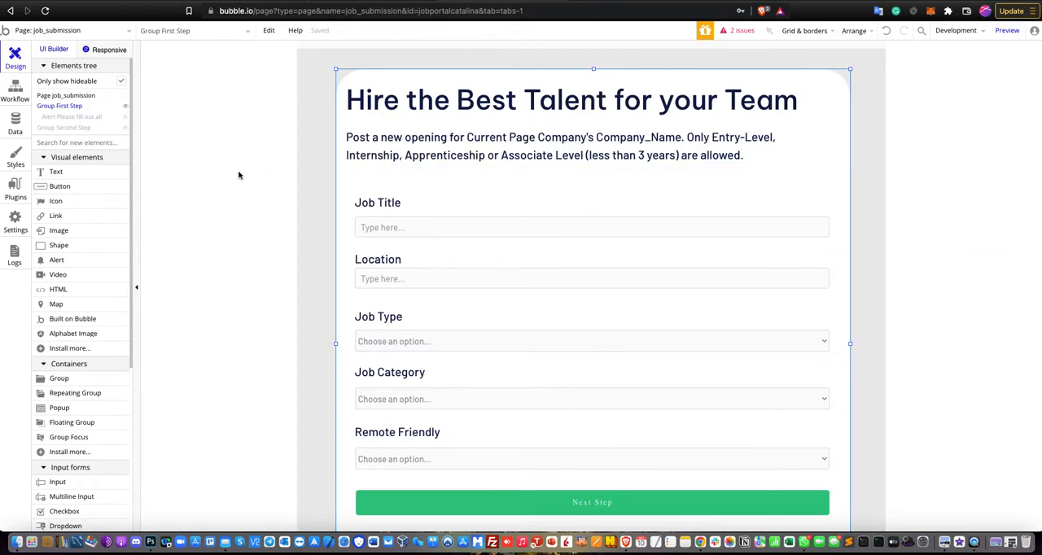
- Show Group Second Step in place of Group First Step and inspect its conditional visibility rule
click(124, 108)
click(124, 117)
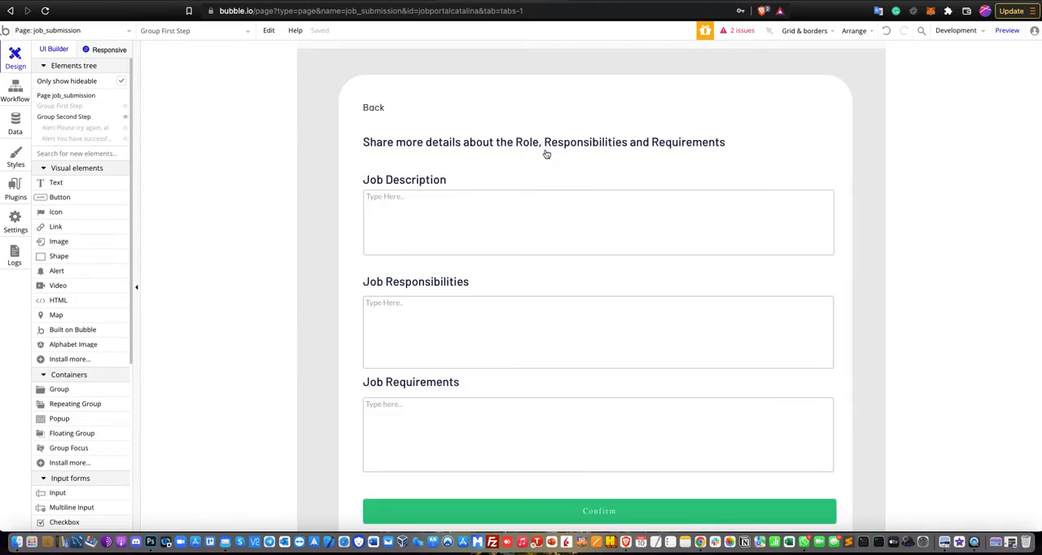
double_click(798, 116)
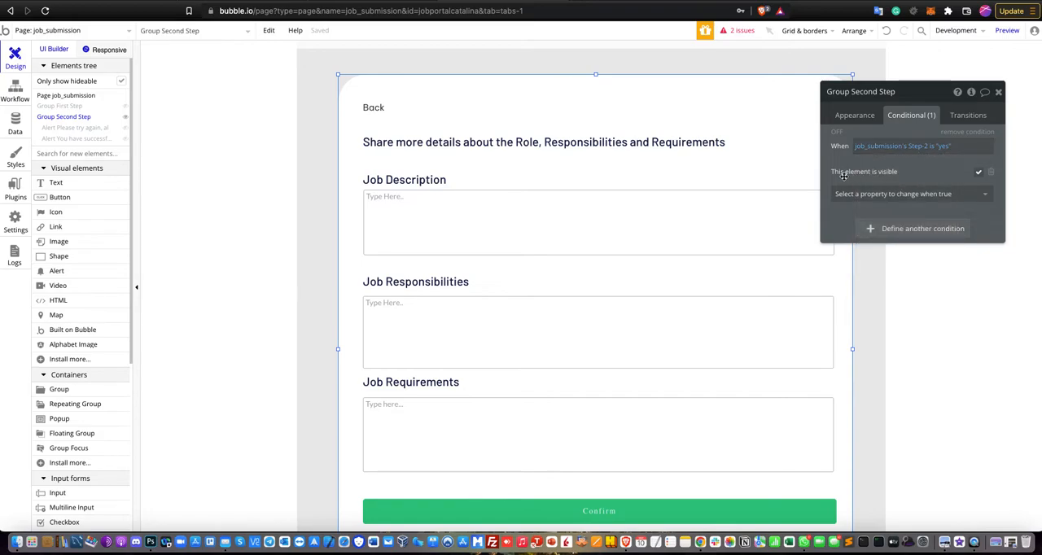
click(1001, 92)
- Show Group First Step again instead of Group Second Step and review its form fields, including the Job Title and Location inputs
click(127, 118)
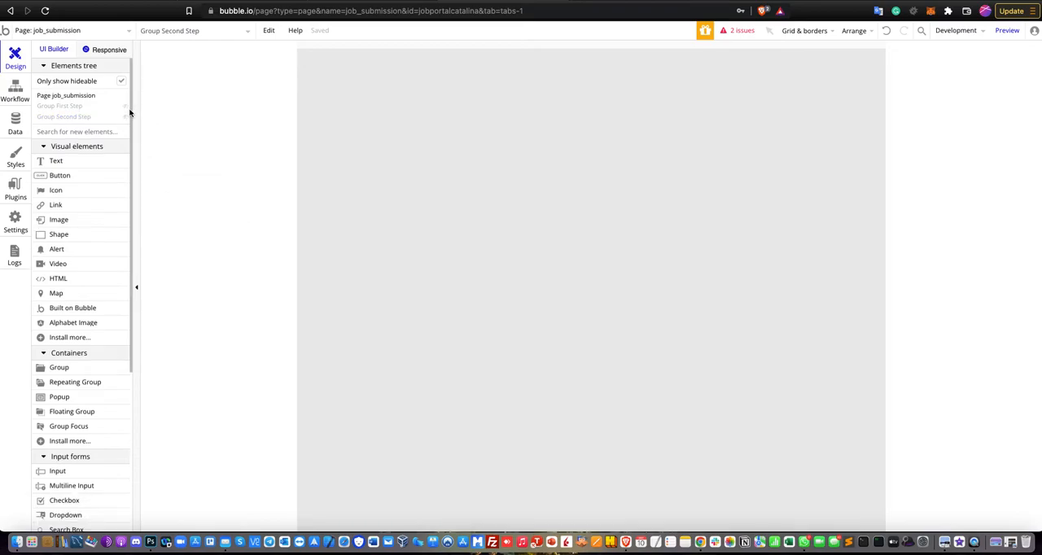
click(126, 107)
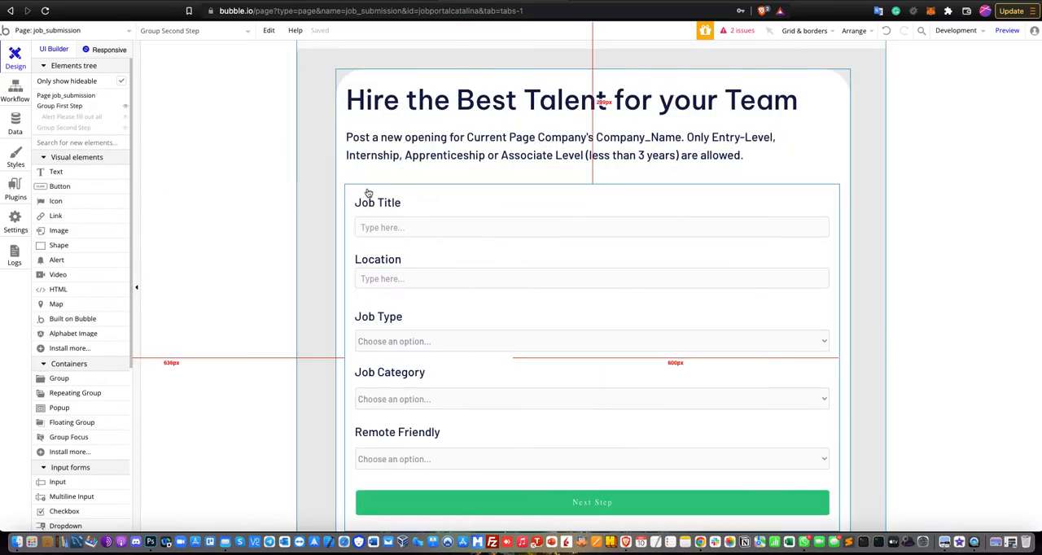
scroll(374, 186, down, 1)
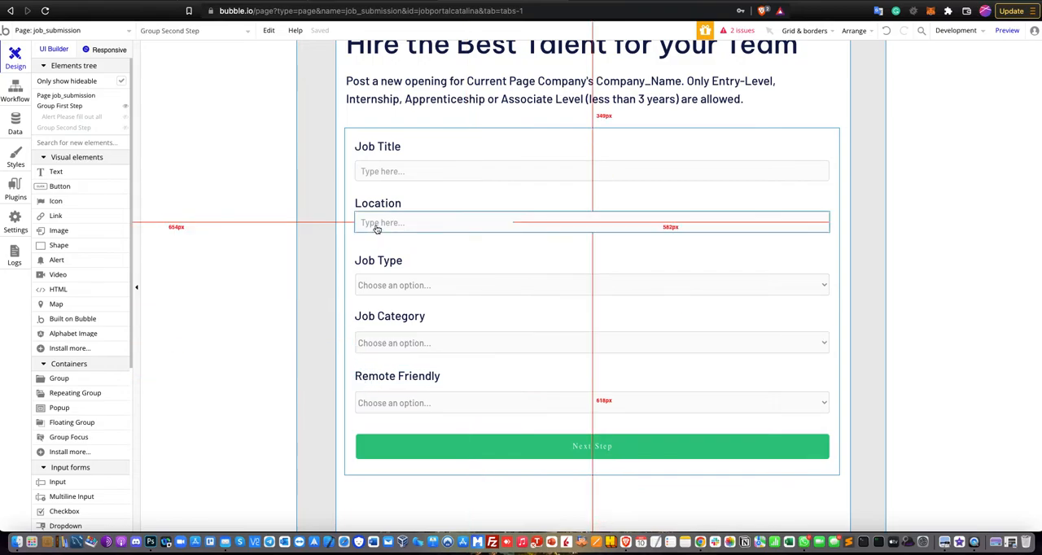
scroll(85, 370, down, 4)
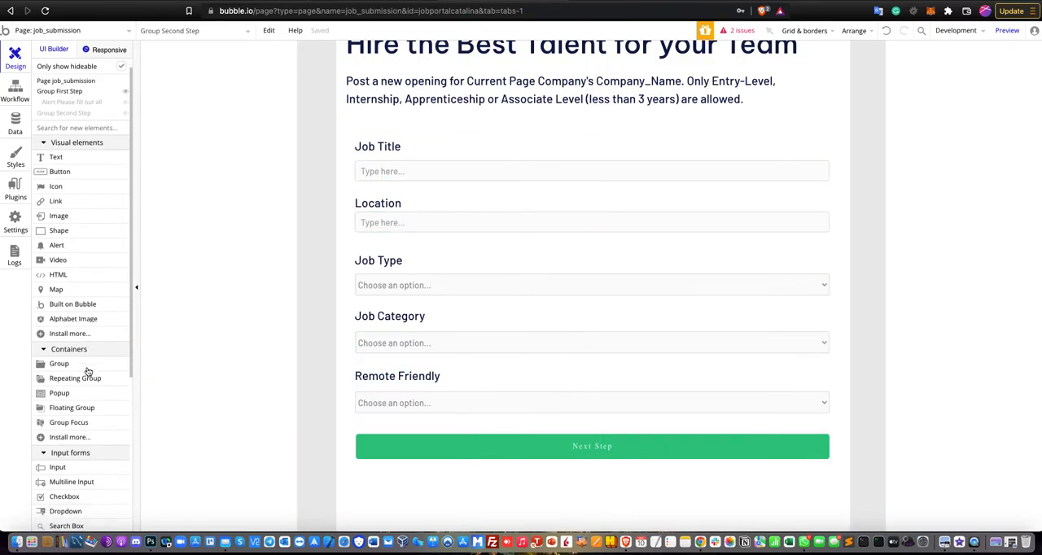
scroll(85, 383, up, 4)
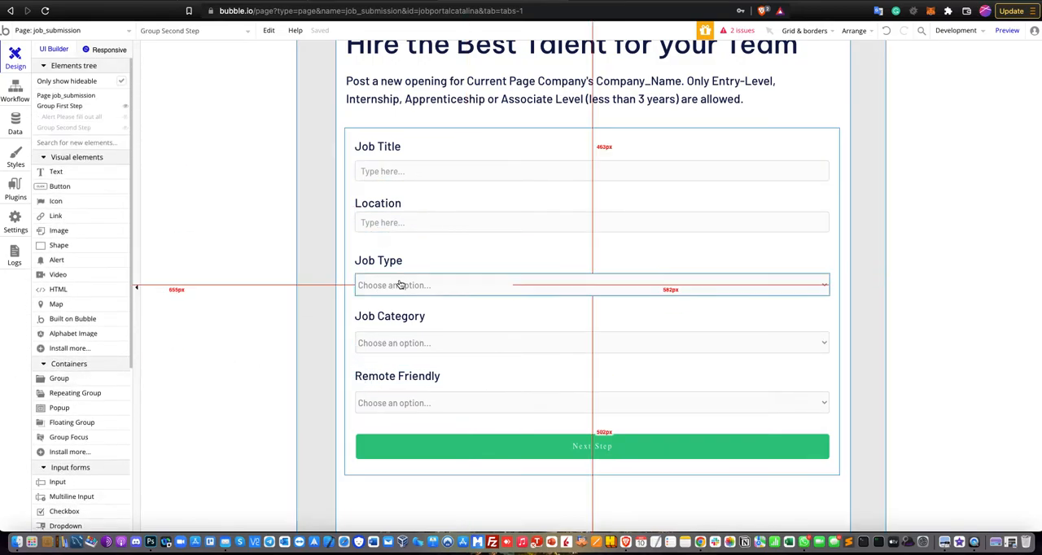
click(392, 173)
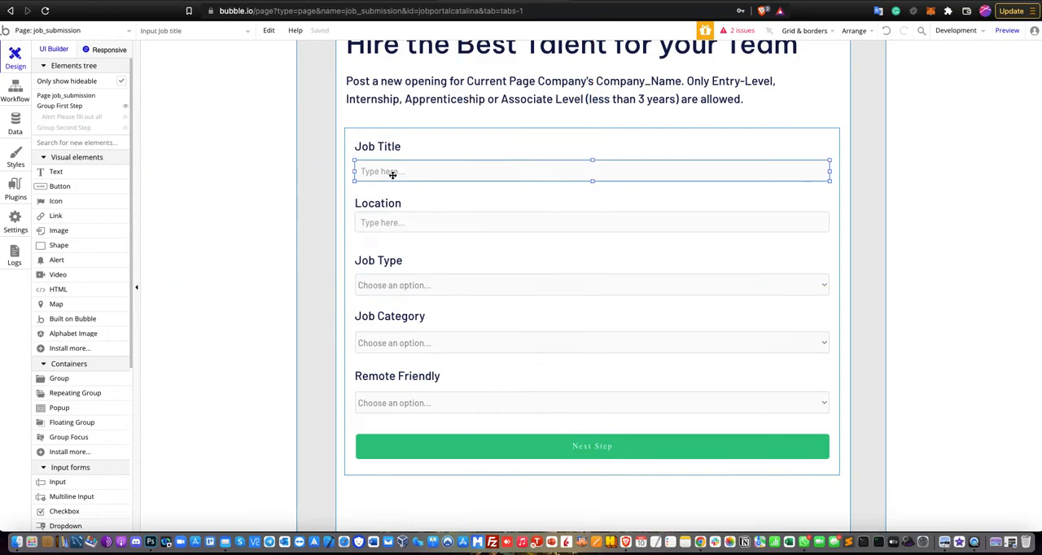
click(374, 221)
- Inspect the Job Type dropdown's choice settings and the options defined in the Job_Type option set
double_click(421, 285)
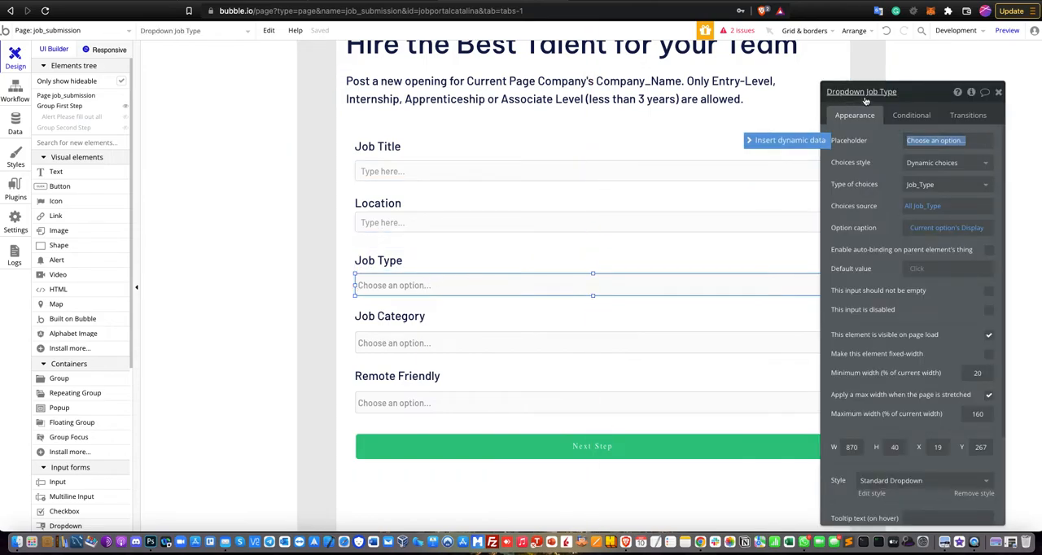
click(886, 198)
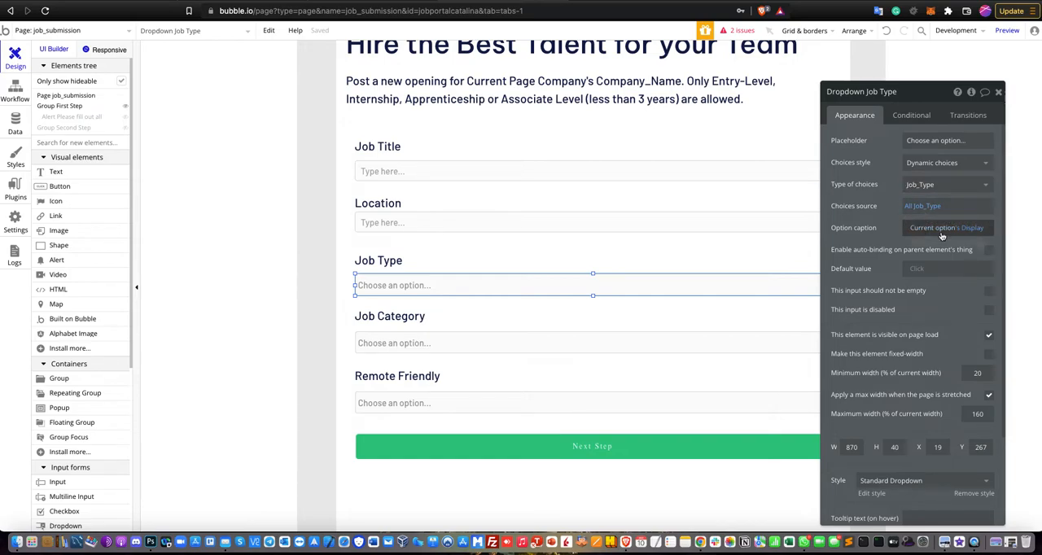
click(15, 124)
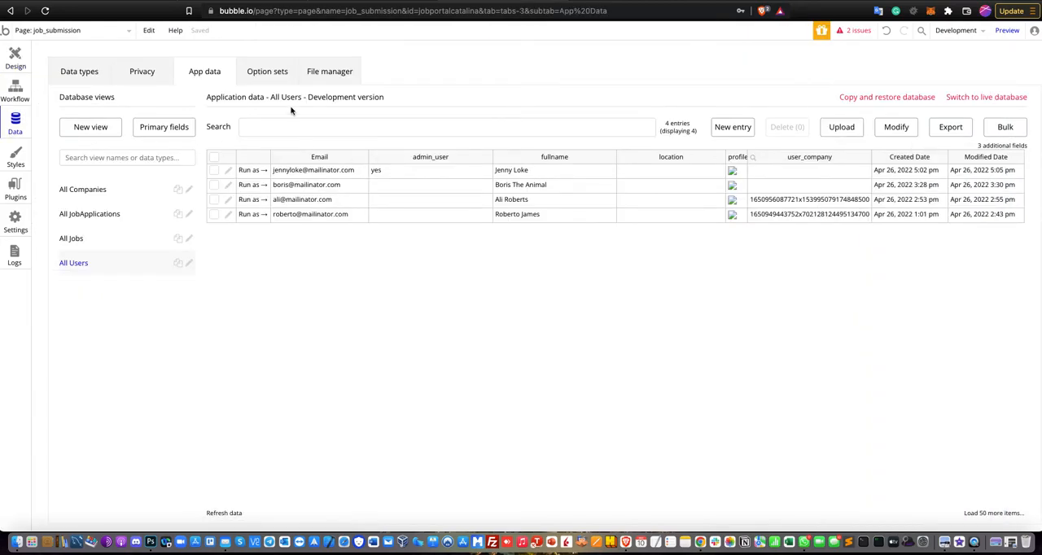
click(276, 83)
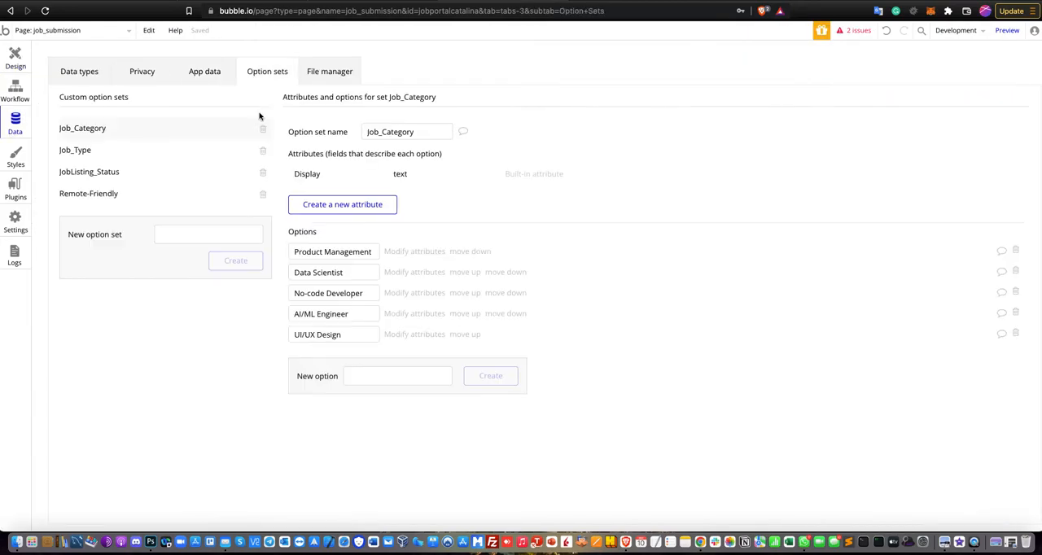
click(123, 157)
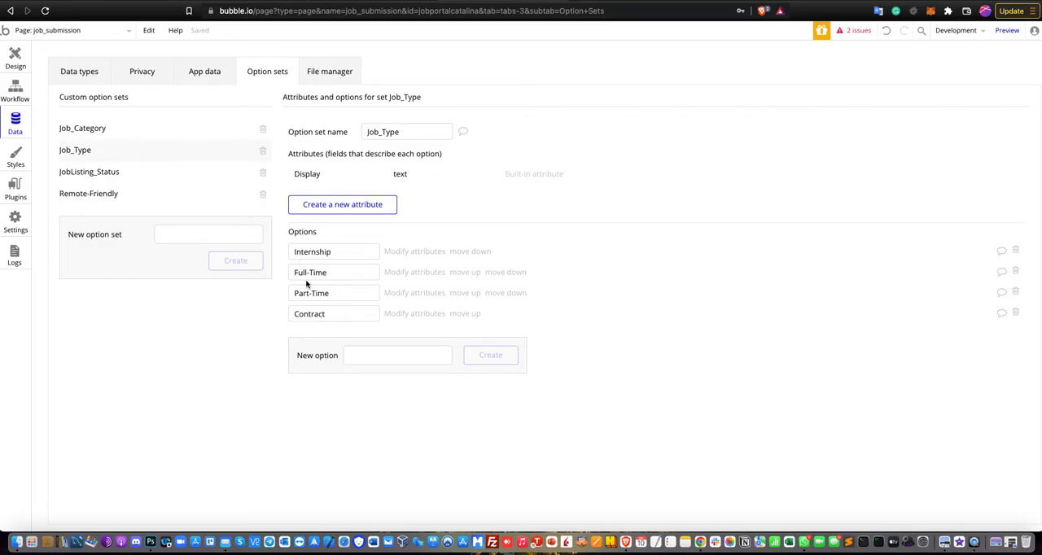
- Inspect the Job Category dropdown's choice settings and the options defined in the Job_Category option set
click(16, 59)
click(400, 342)
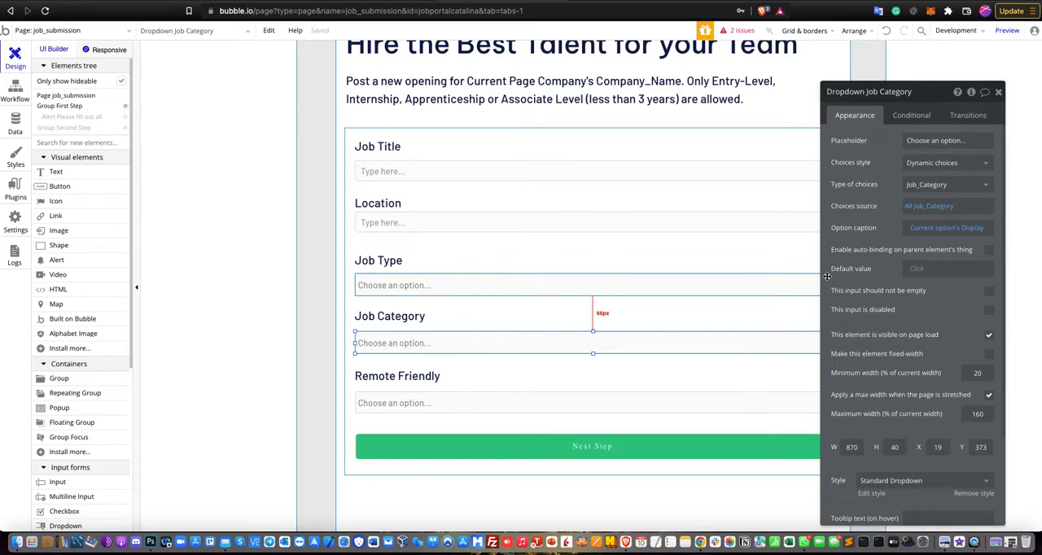
mouse_move(855, 212)
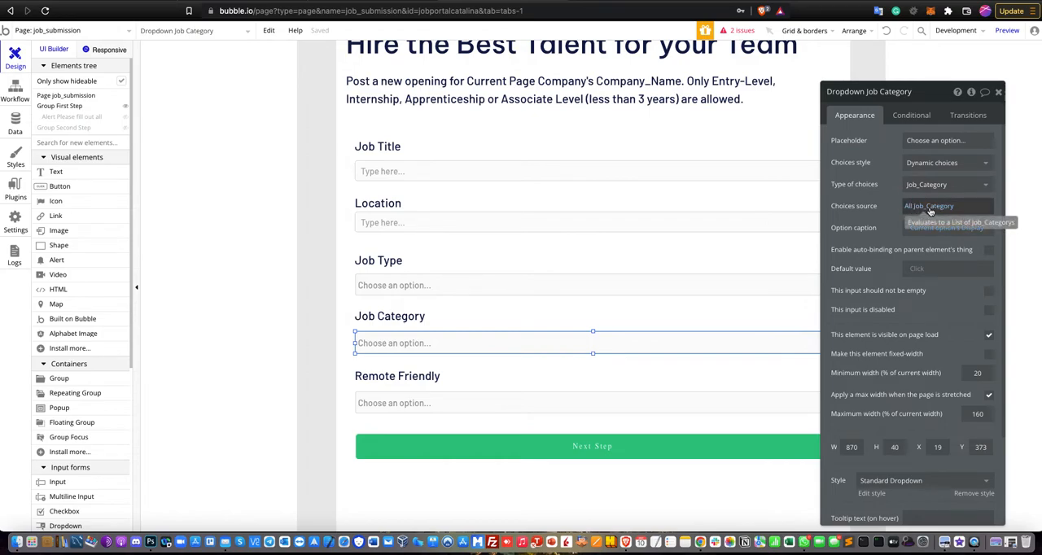
click(14, 123)
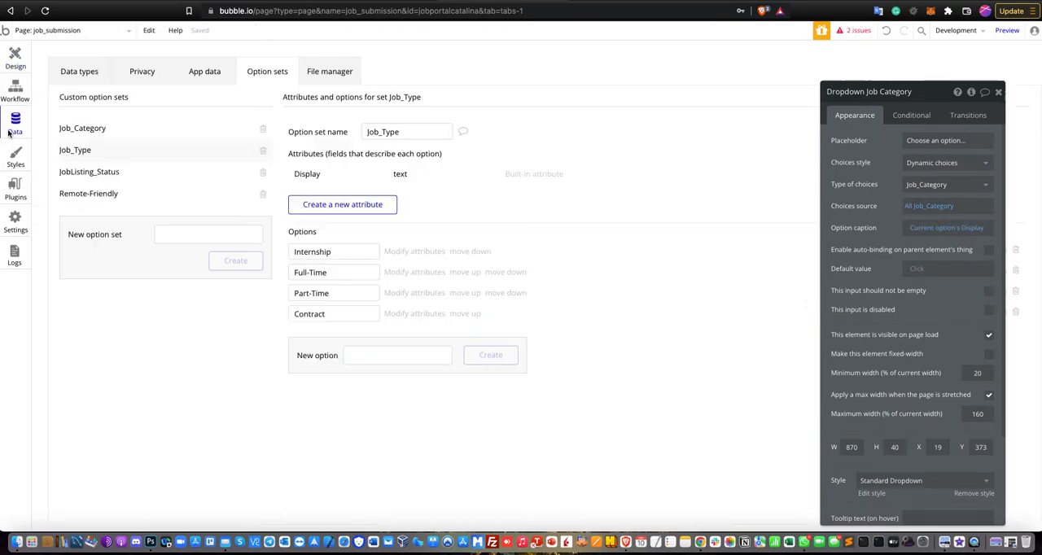
click(83, 128)
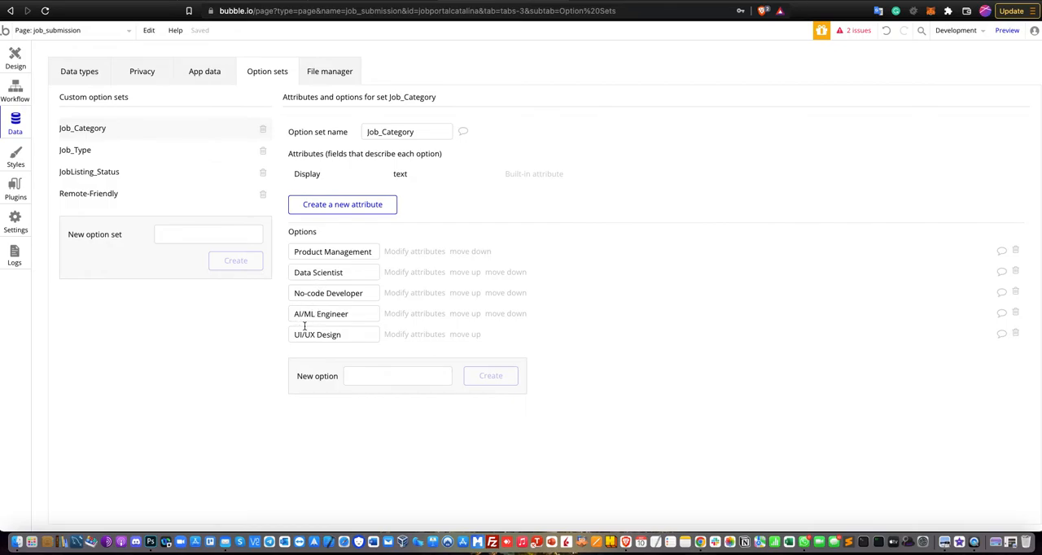
- Inspect the Remote Friendly dropdown's choice settings and the options defined in the Remote-Friendly option set
click(12, 65)
click(452, 401)
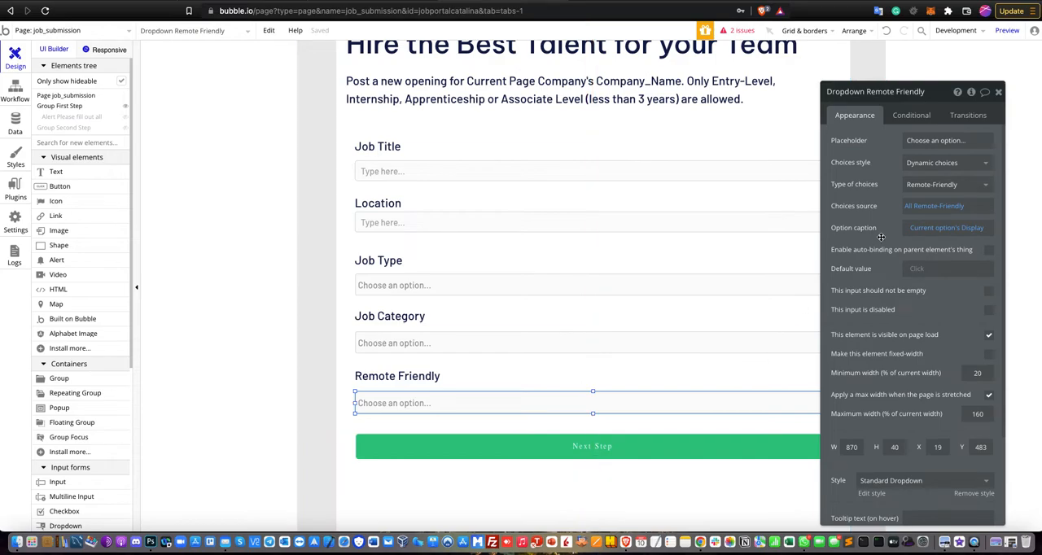
click(15, 119)
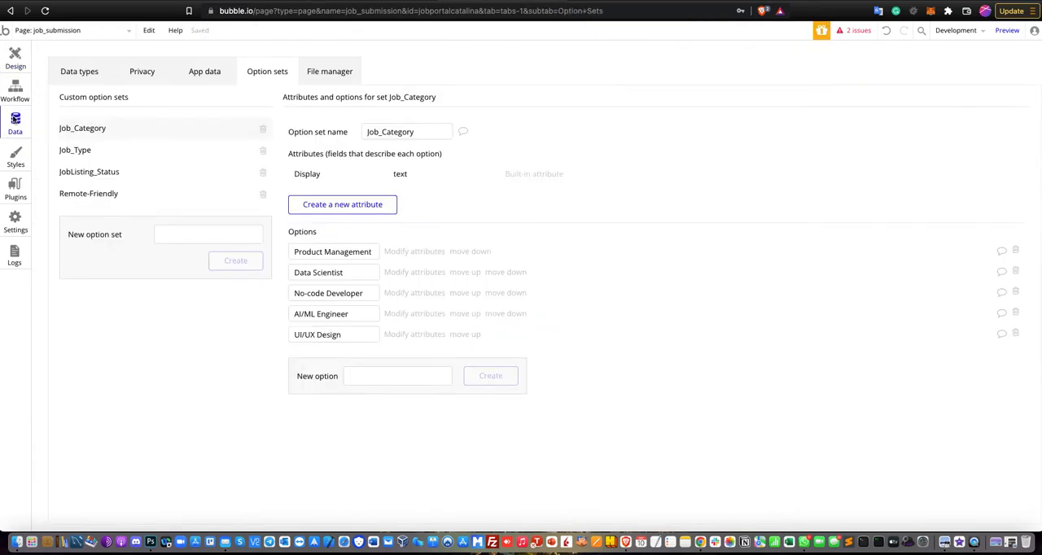
click(86, 195)
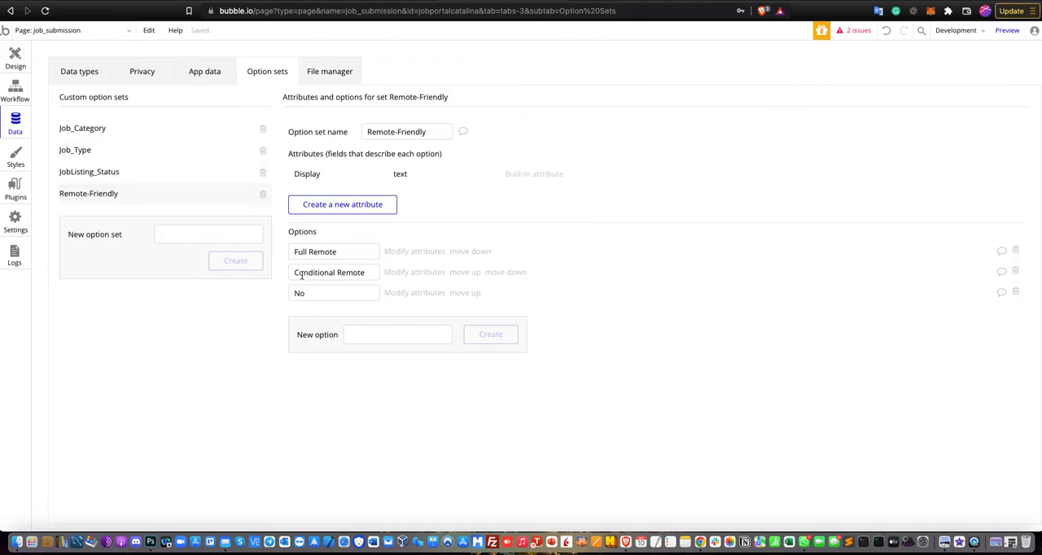
- Open the Next Step button's workflow and inspect its Set state action, including the custom state values and the Only when condition
click(5, 63)
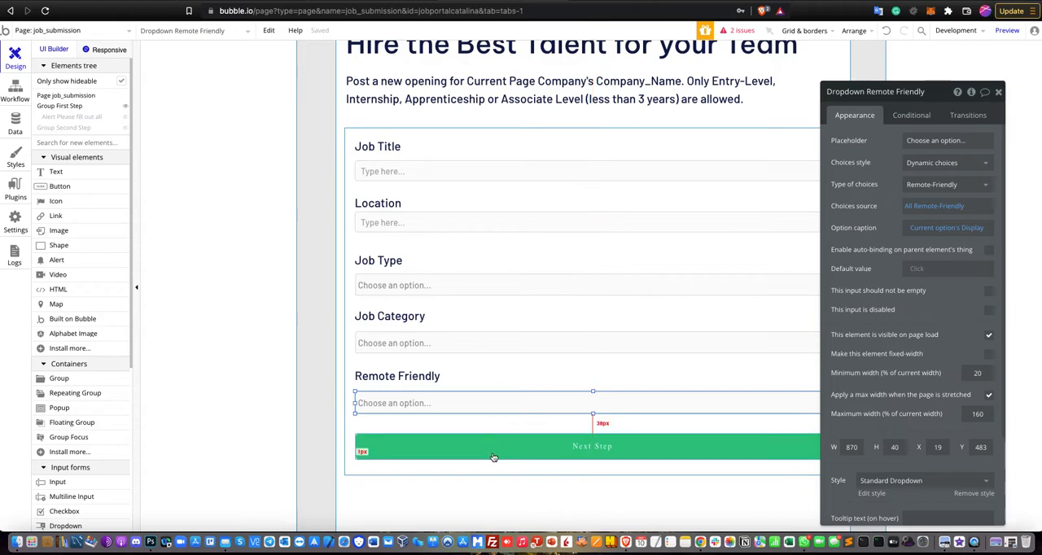
click(461, 429)
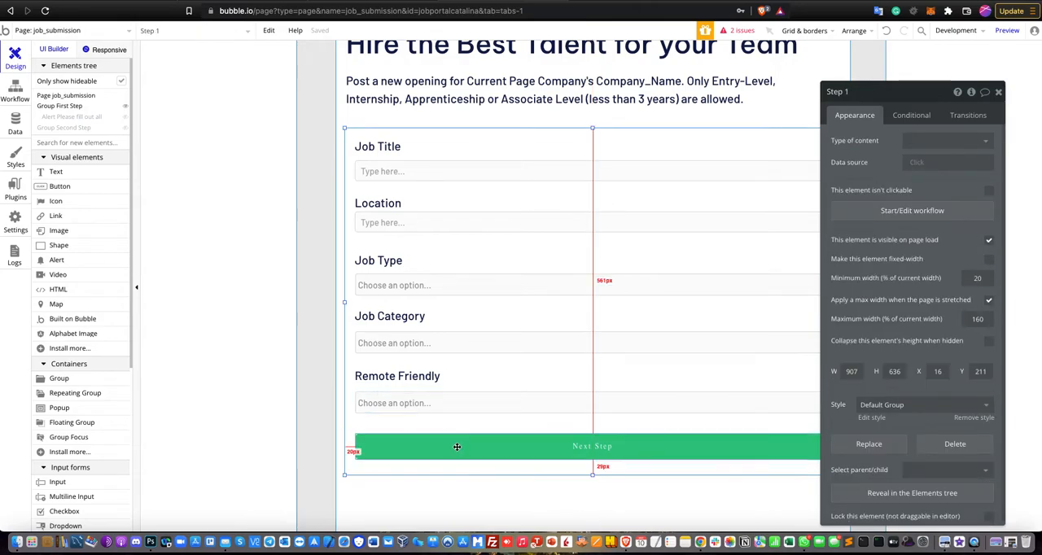
click(458, 447)
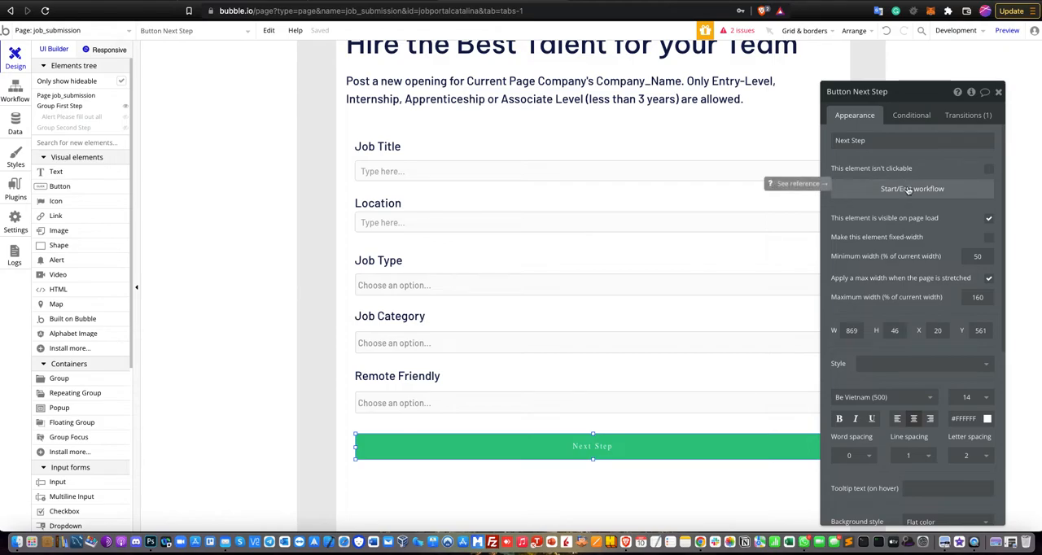
drag(917, 98, 938, 87)
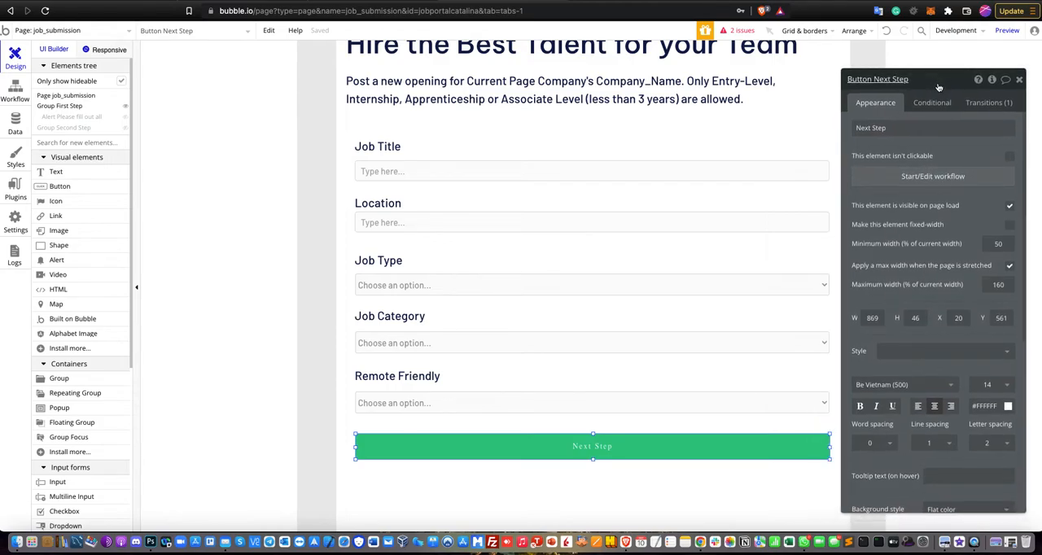
click(903, 185)
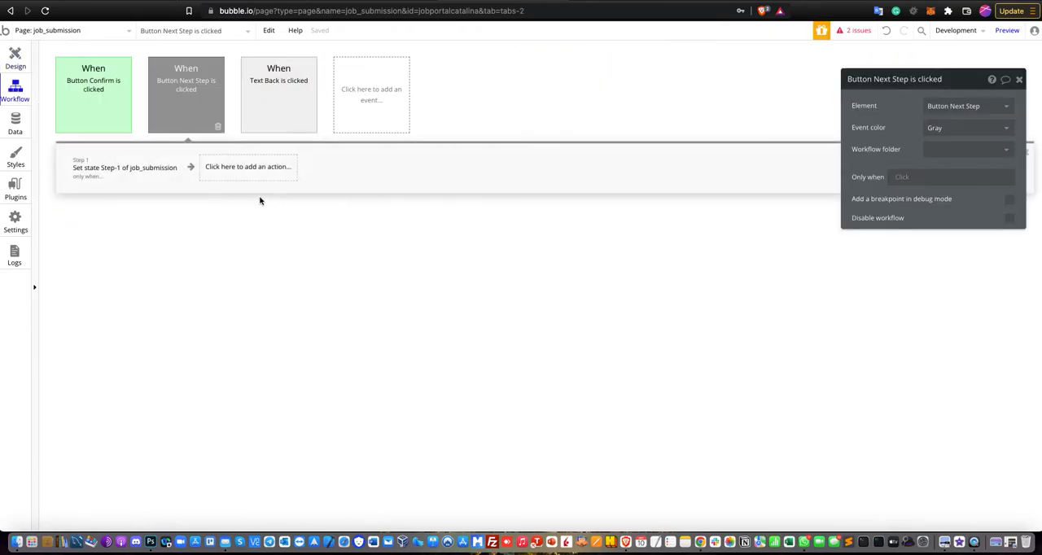
click(124, 169)
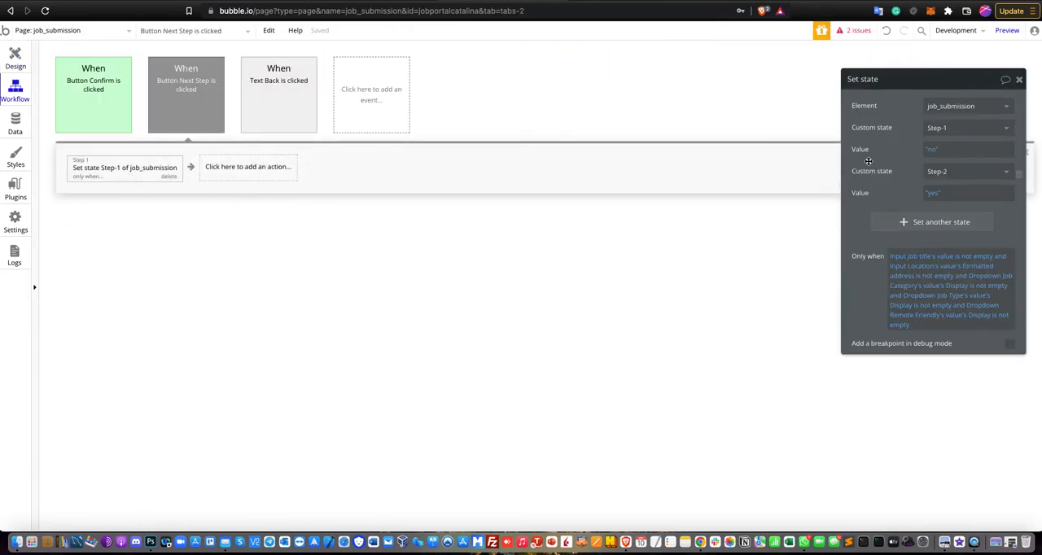
drag(918, 92, 673, 142)
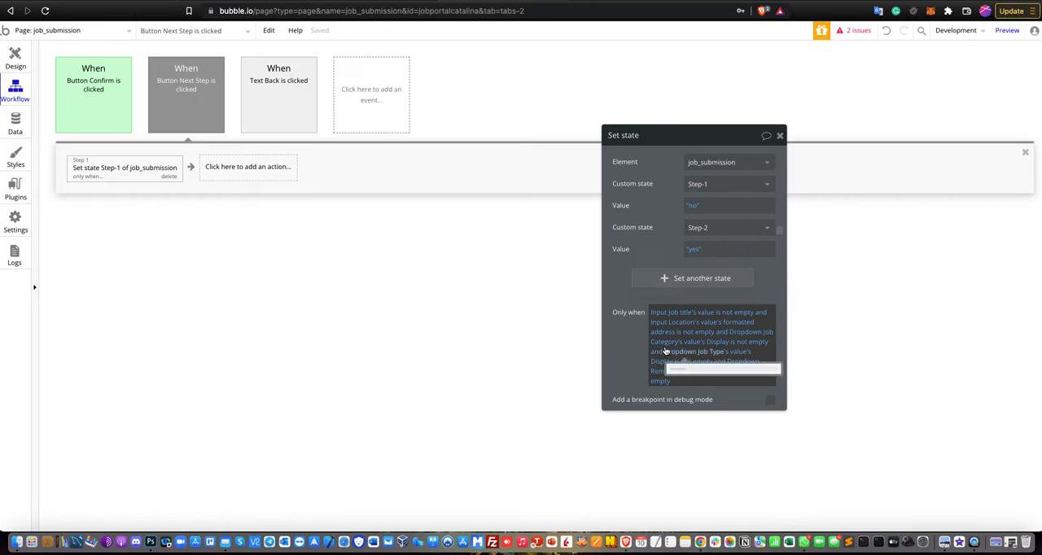
click(88, 115)
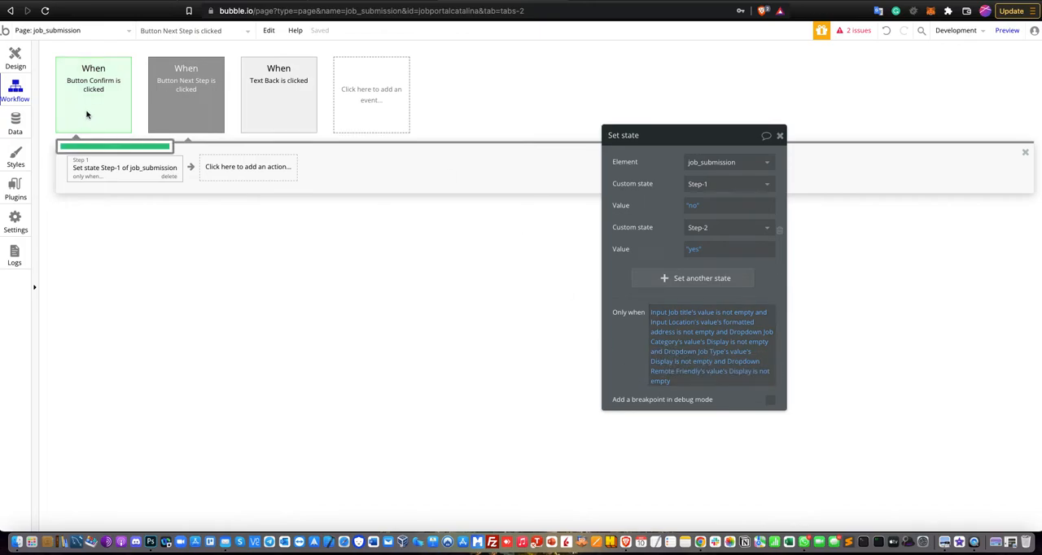
- Show Group Second Step in place of Group First Step on the canvas and review its job description, responsibilities and requirements fields
click(27, 68)
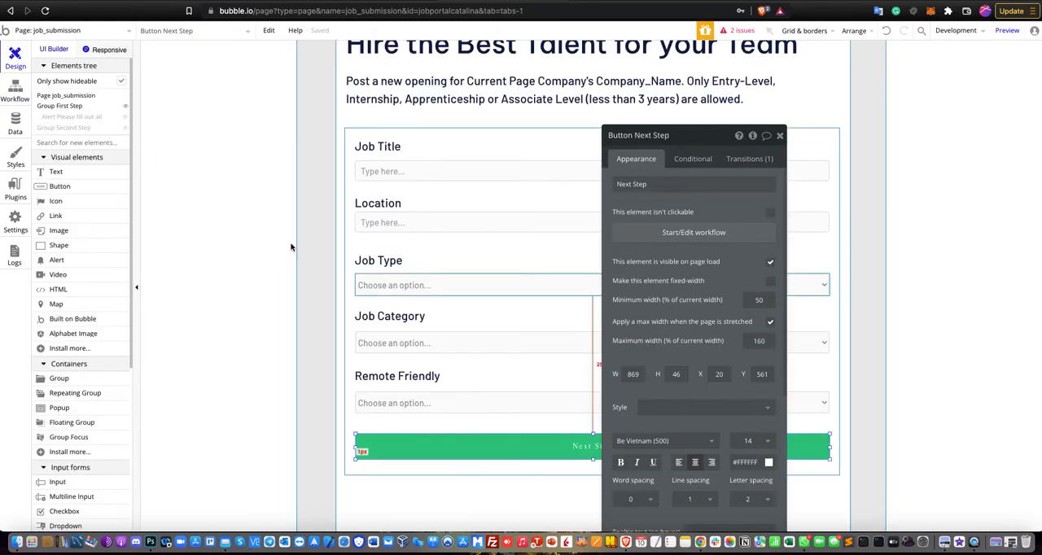
click(127, 109)
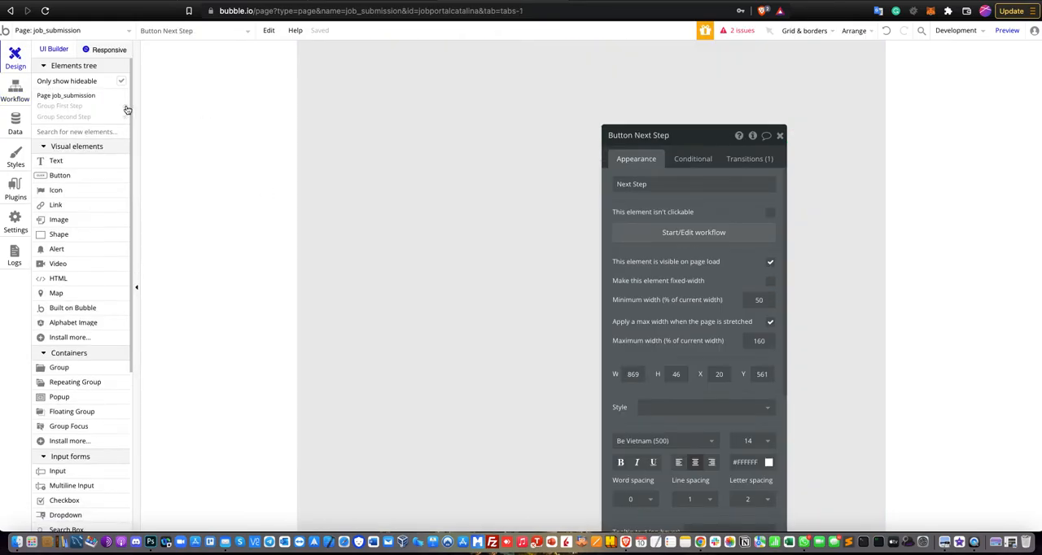
click(125, 117)
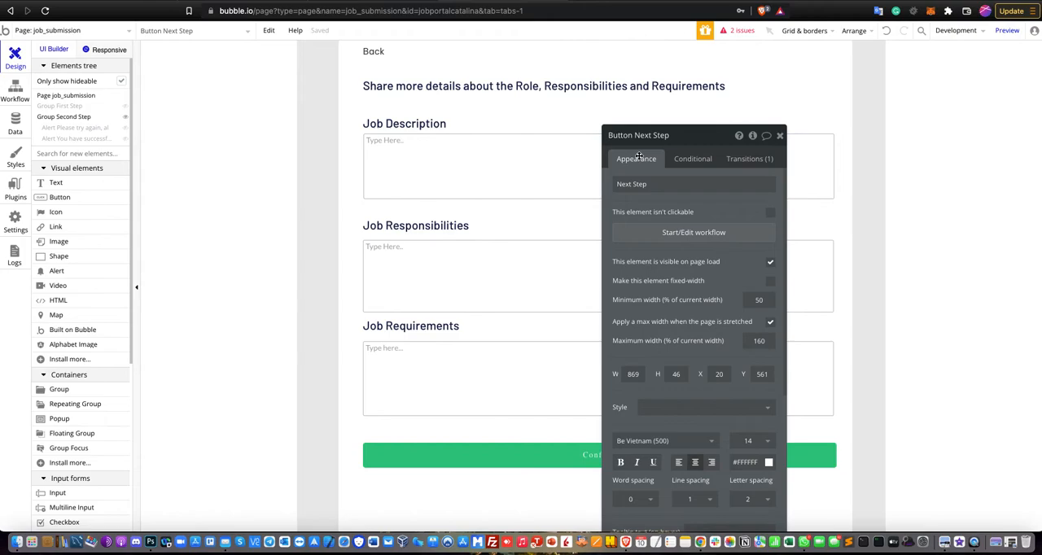
click(779, 136)
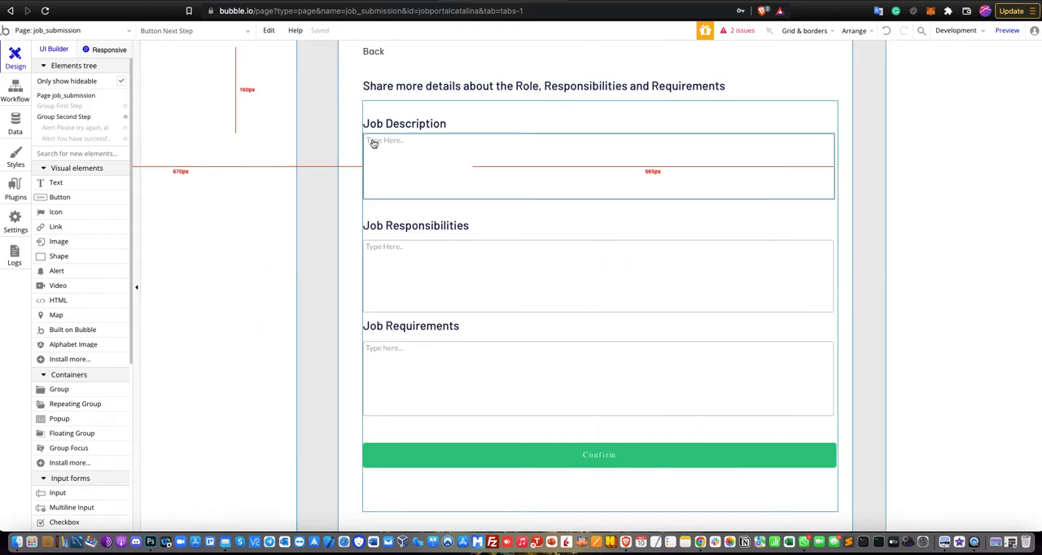
scroll(81, 360, down, 3)
scroll(88, 350, up, 3)
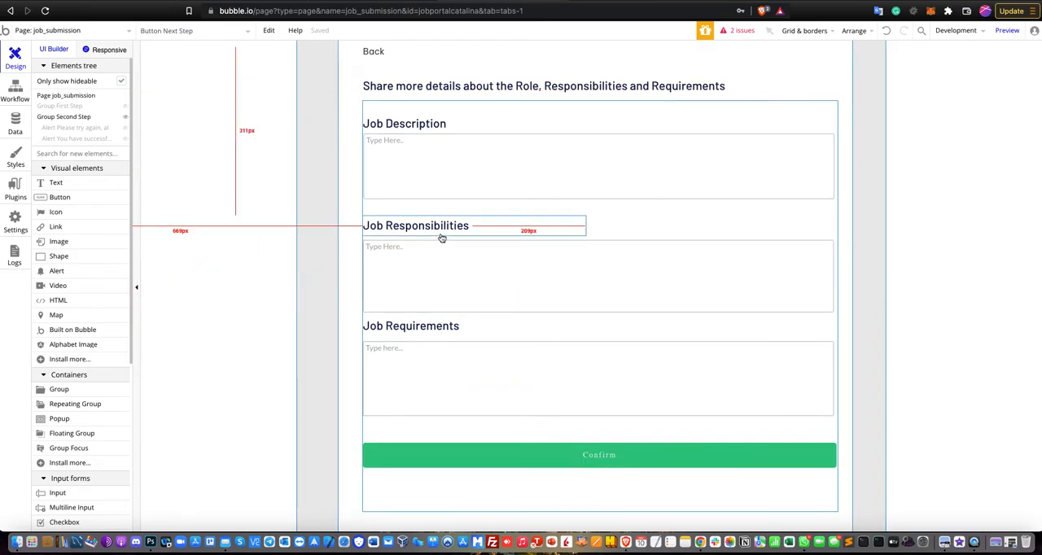
- Open the Confirm button's workflow and inspect the settings of its Show message action
click(531, 459)
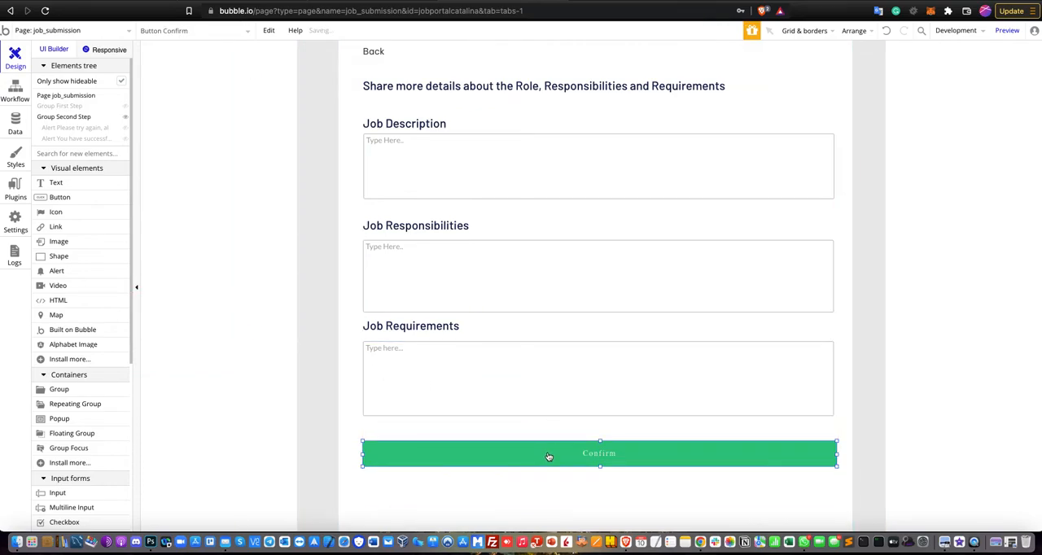
double_click(549, 457)
click(689, 233)
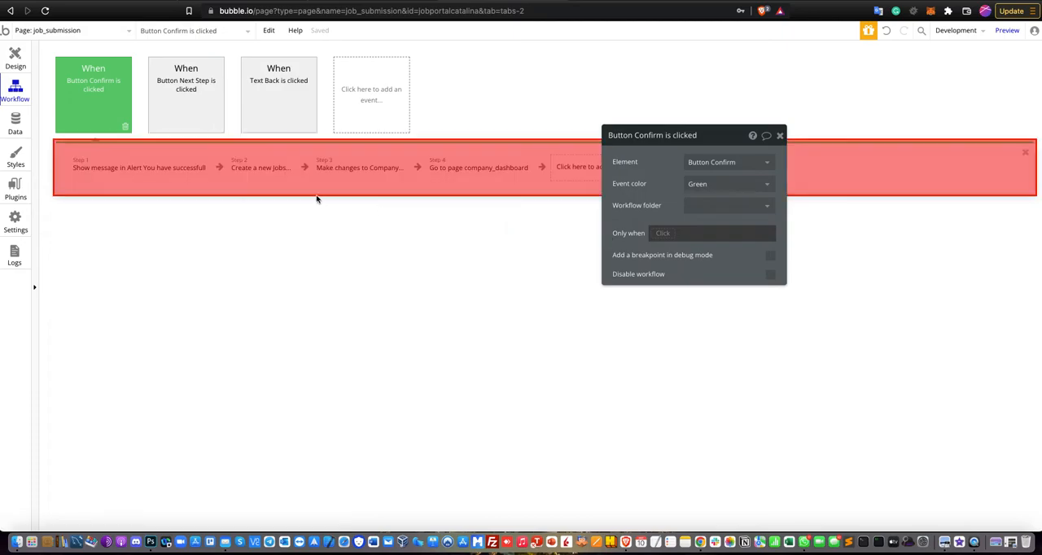
click(131, 180)
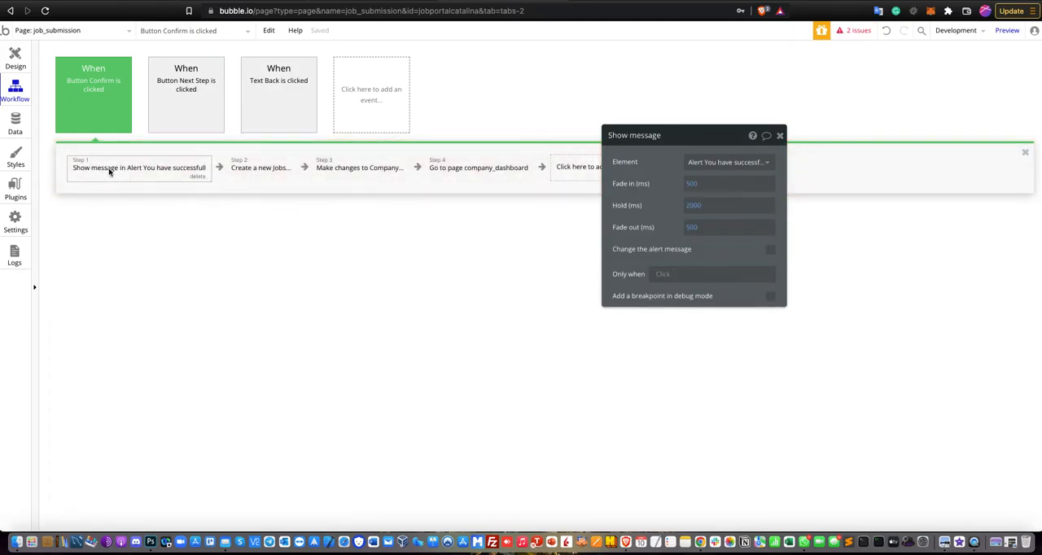
- Reveal the error alert and the success alert of Group Second Step one after the other to read their messages, hiding each again
click(26, 63)
click(114, 66)
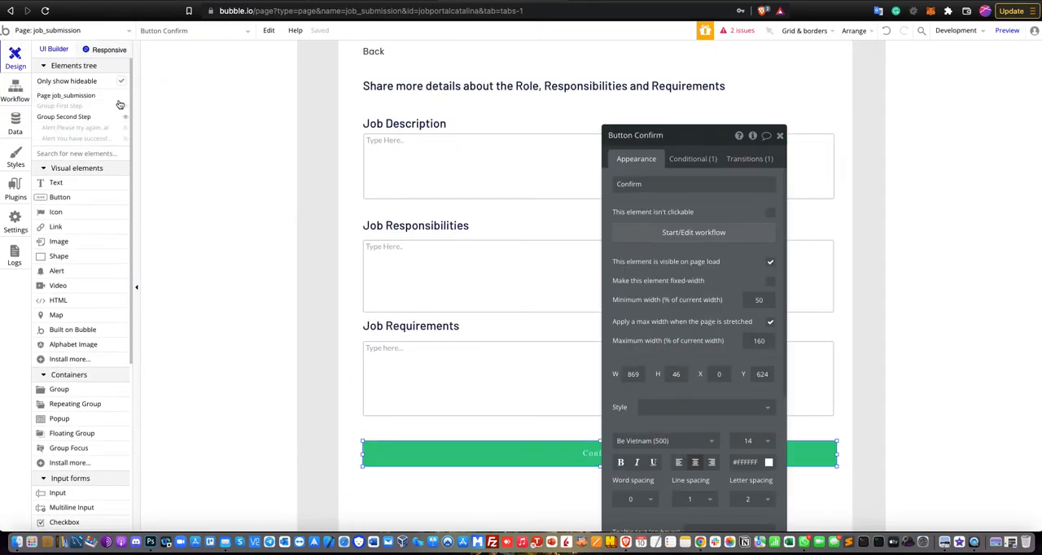
click(126, 129)
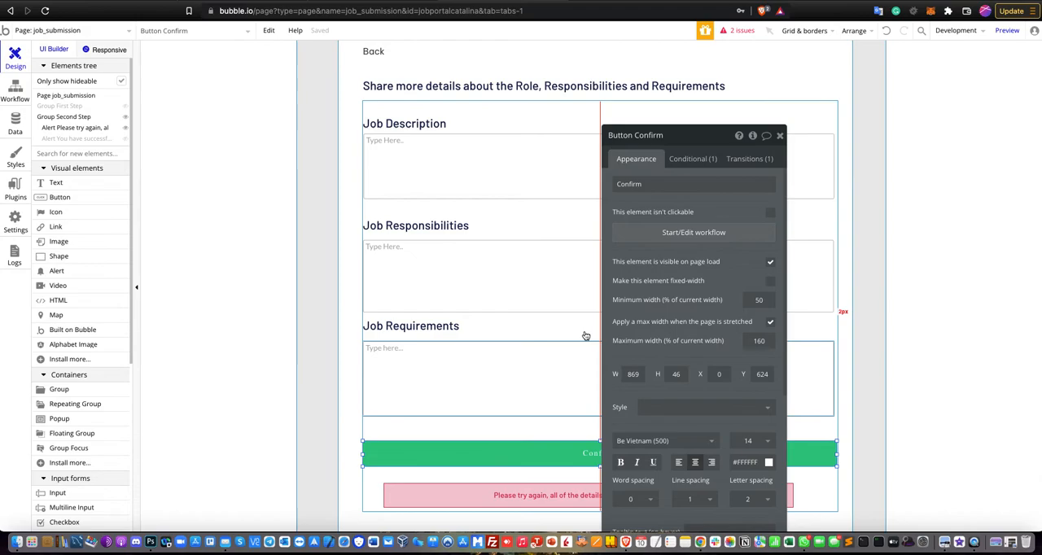
scroll(586, 337, up, 1)
scroll(625, 265, down, 4)
click(781, 137)
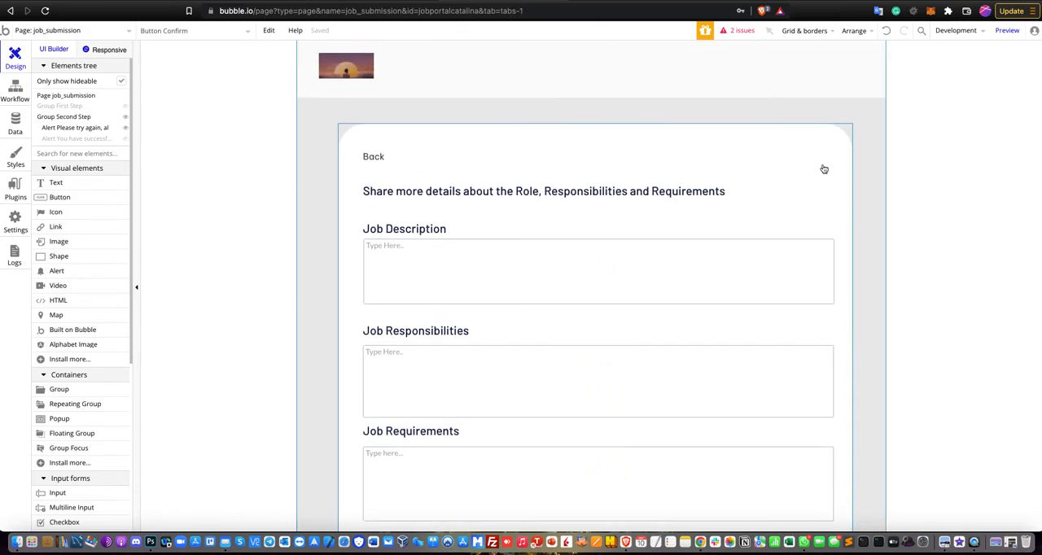
scroll(806, 196, down, 3)
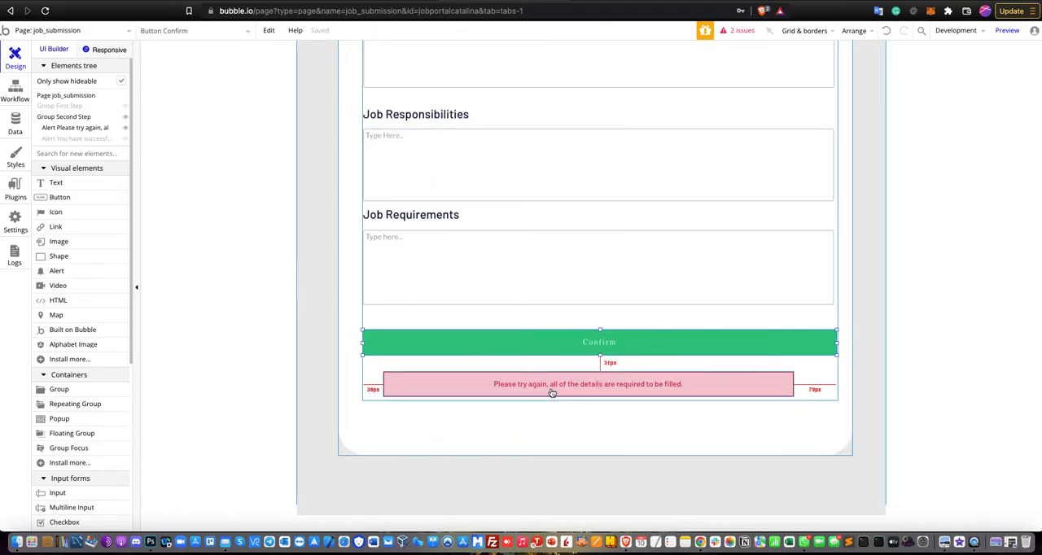
click(124, 130)
click(125, 139)
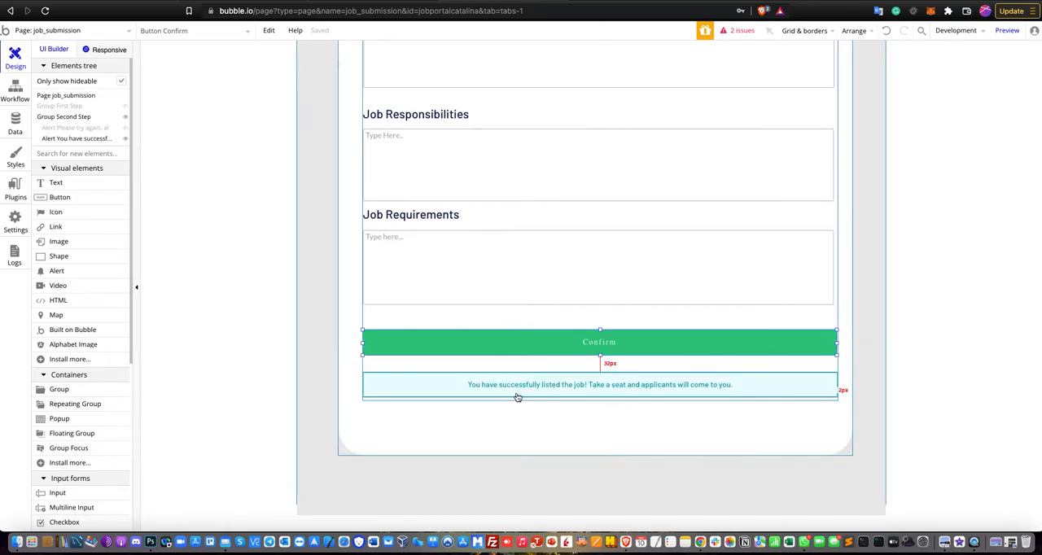
click(125, 139)
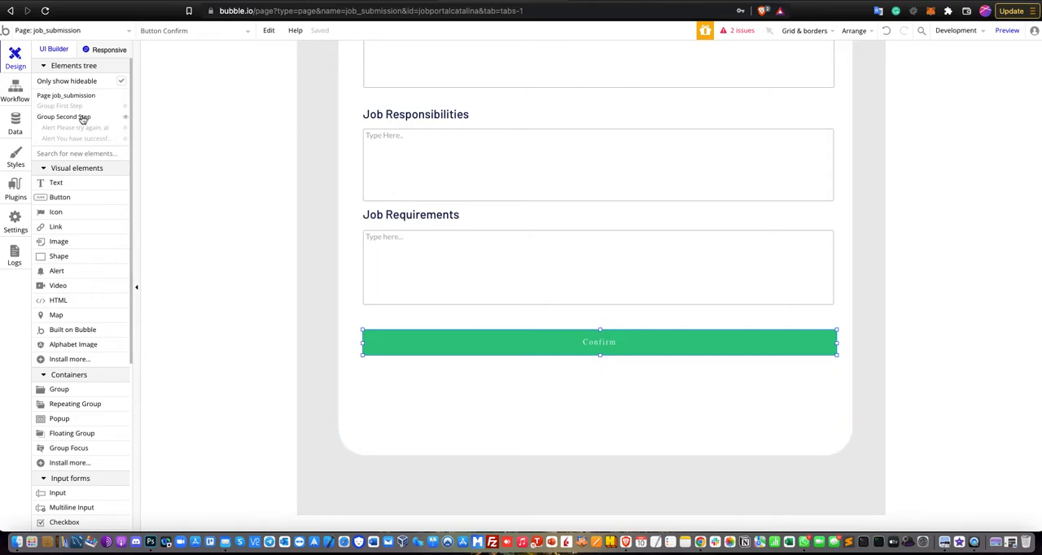
- Return to the Confirm button's workflow and inspect the field mappings of its Create a new Jobs action
click(24, 92)
click(204, 175)
click(246, 170)
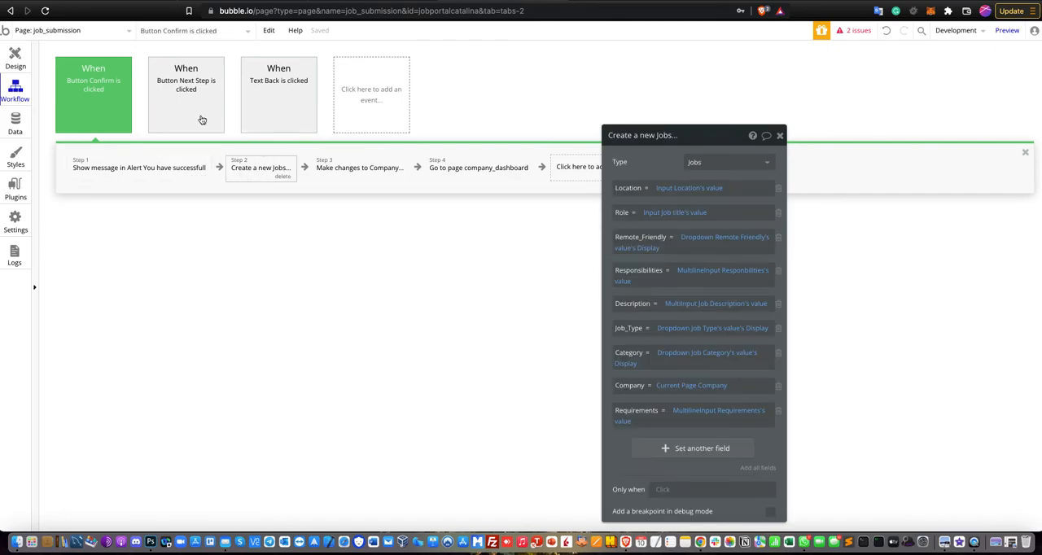
drag(723, 135, 700, 64)
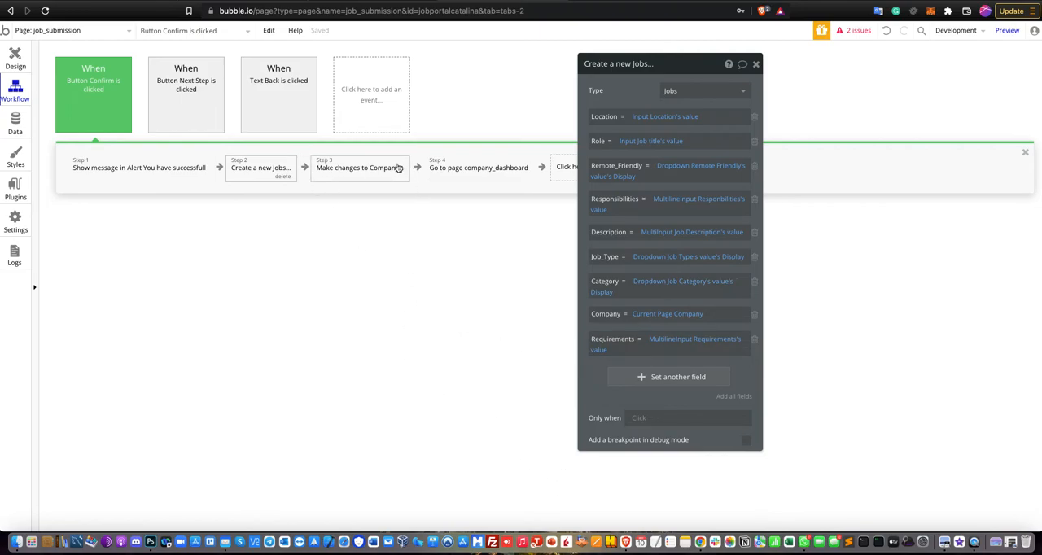
- Inspect the Make changes to Company action, keeping Open_Jobs as its field, and the Go to page company_dashboard action
click(350, 171)
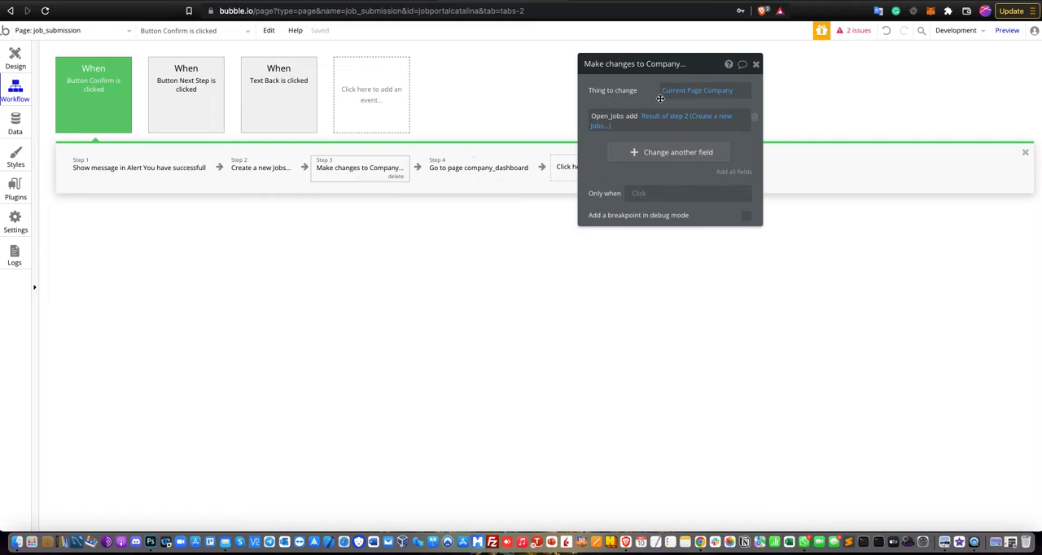
click(616, 119)
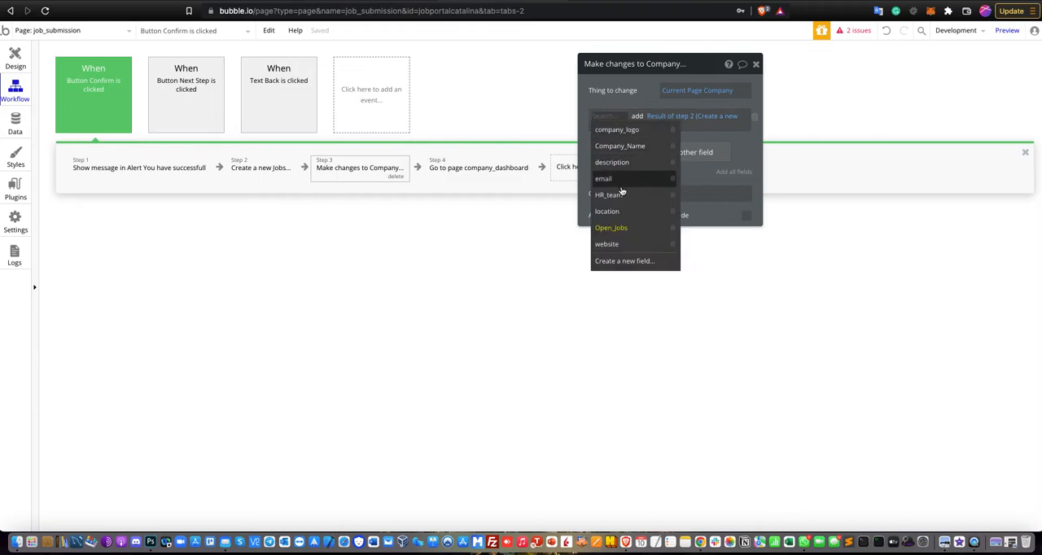
click(611, 226)
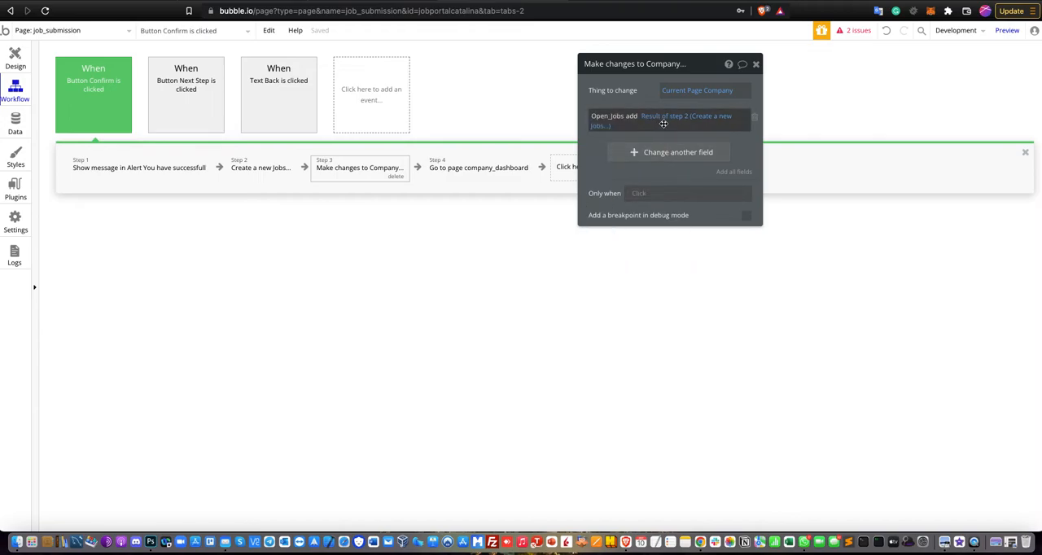
click(460, 178)
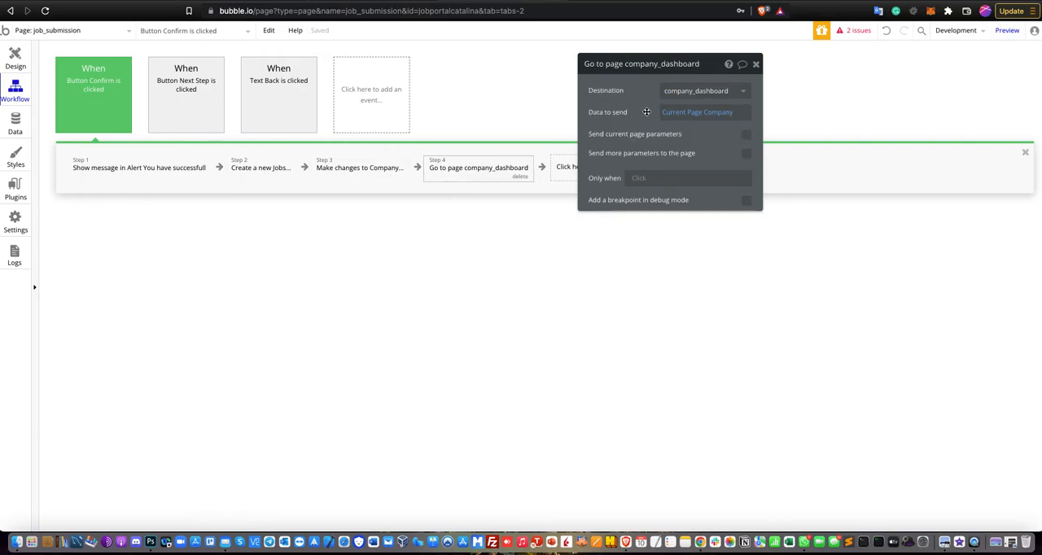
- Finish inspecting the Go to page company_dashboard action and look over the Group Second Step form in the design view
drag(706, 70, 579, 217)
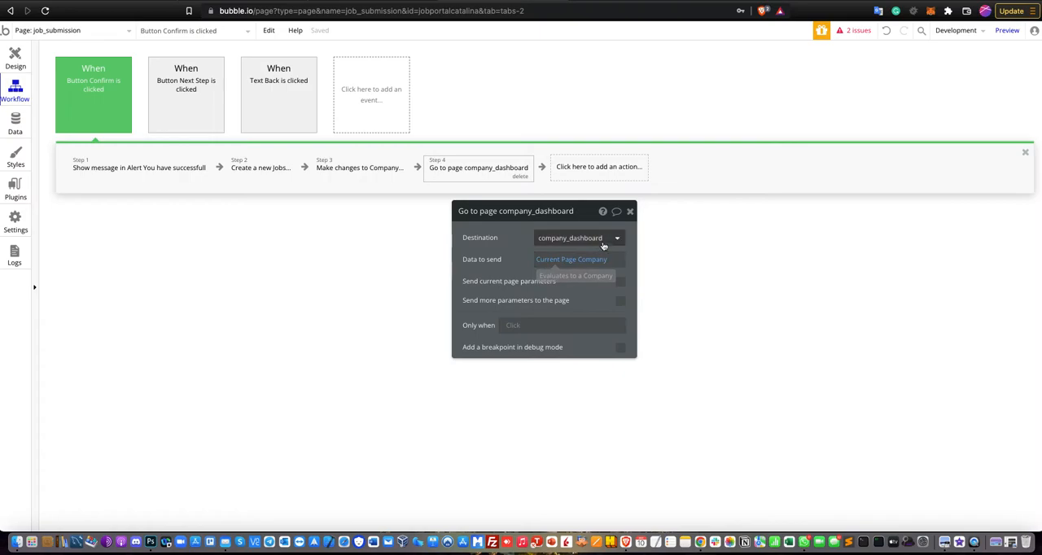
click(630, 212)
click(20, 68)
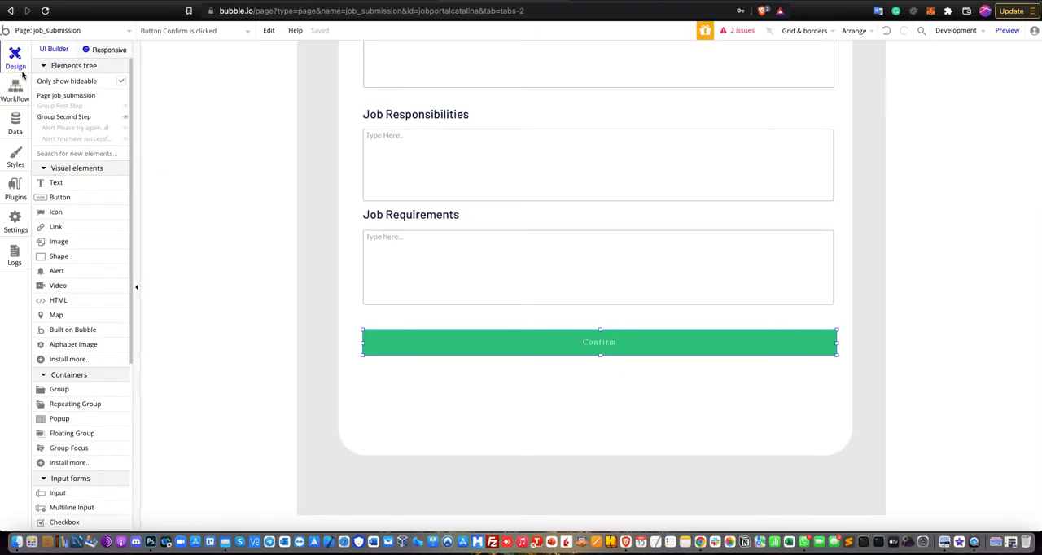
scroll(245, 197, up, 5)
scroll(258, 186, down, 5)
scroll(257, 185, up, 5)
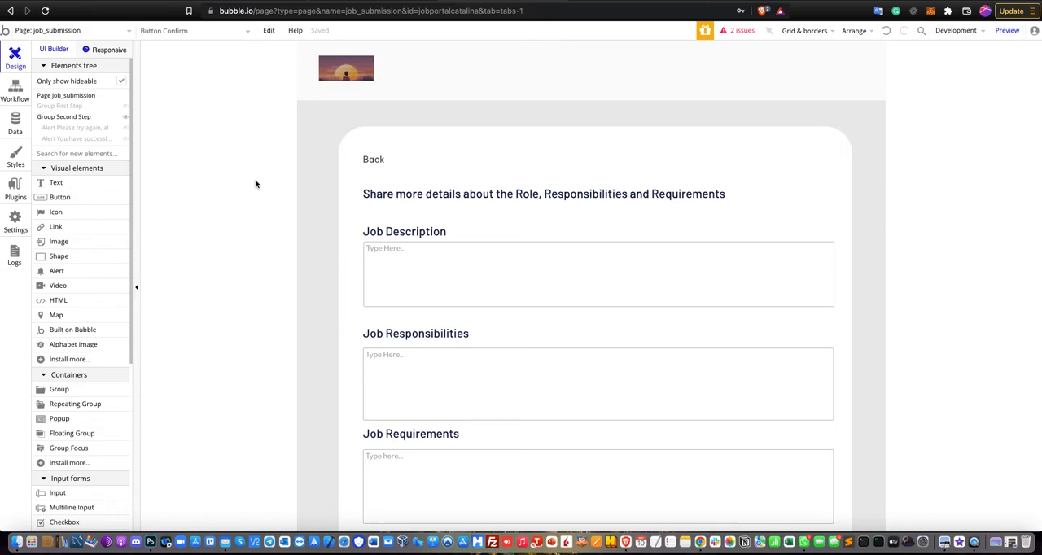
scroll(256, 181, down, 2)
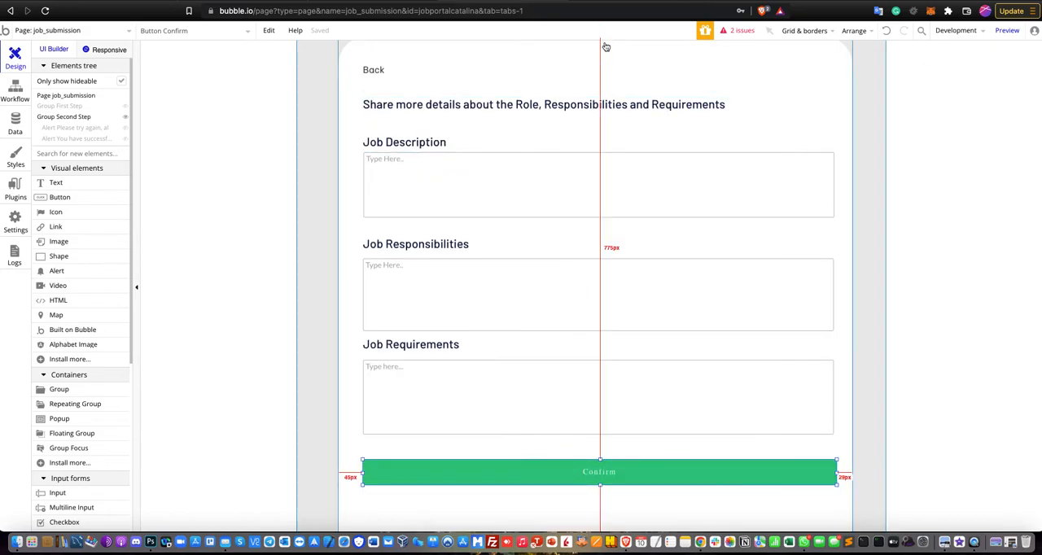
- Switch to the running job_submission page and enter NFT Developer as the job title
click(617, 3)
click(650, 37)
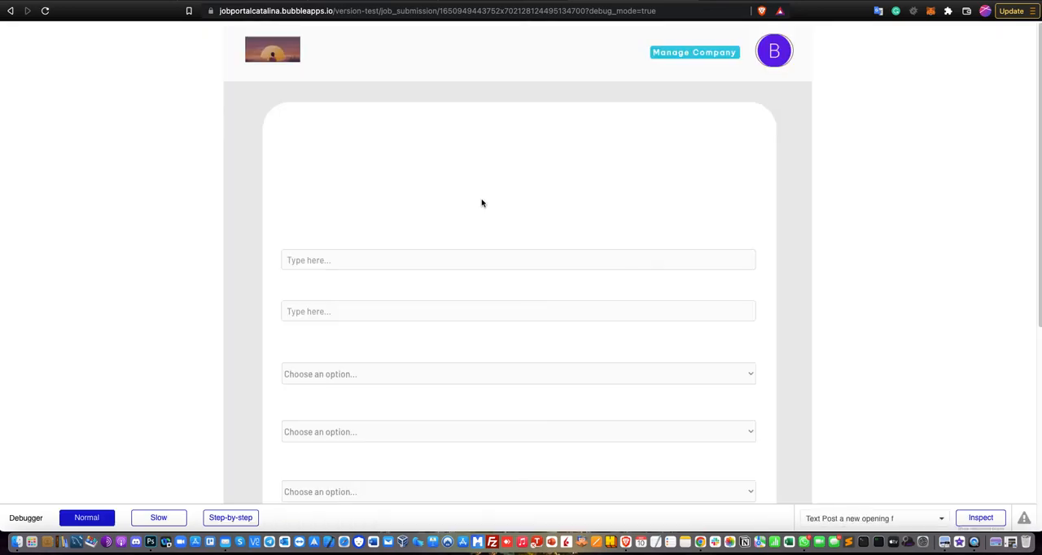
click(426, 258)
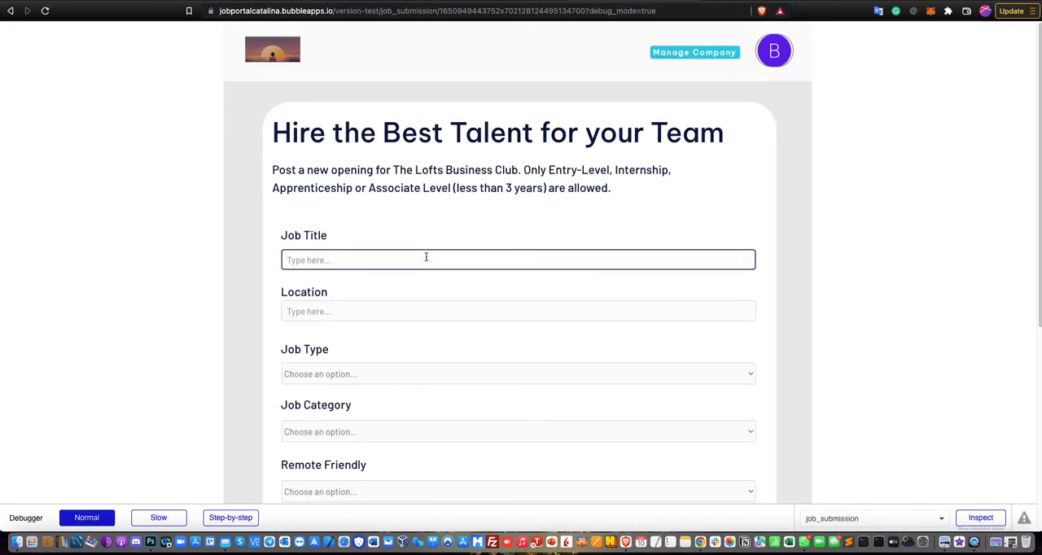
text(NFT Developer)
key(Tab)
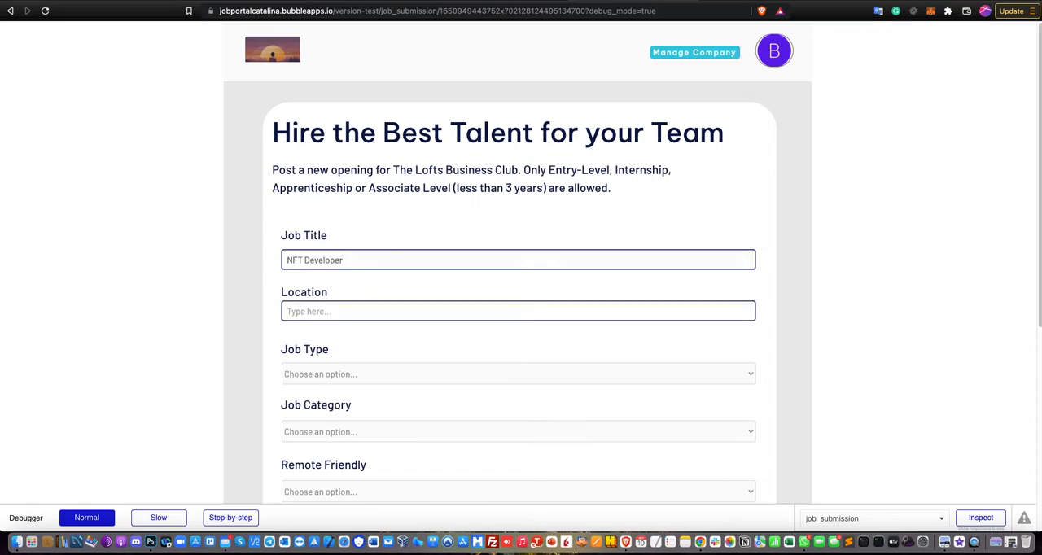
- Fill in the job's location, settling on Kuala Lumpur, Malaysia instead of London, Singapore
text(L)
key(Tab)
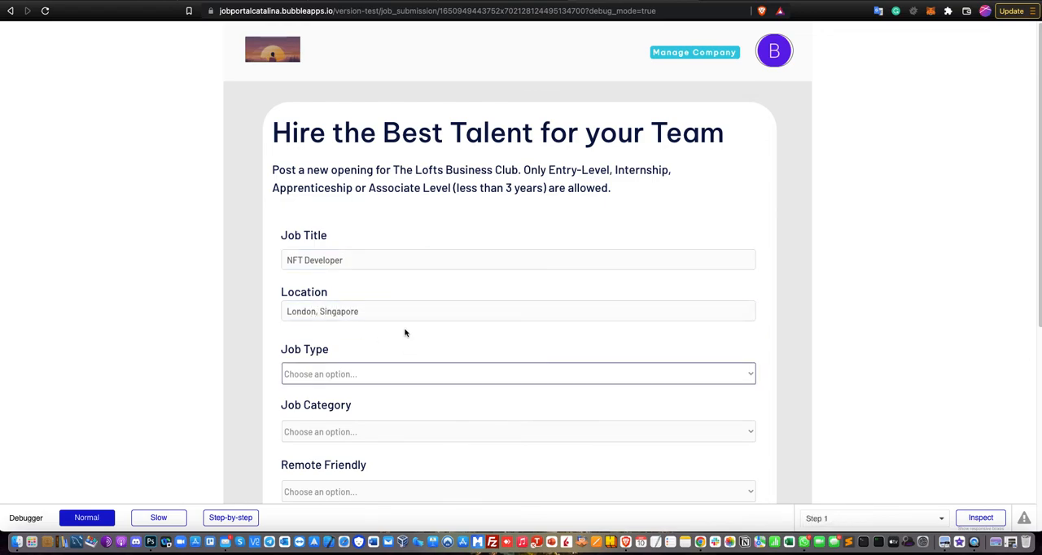
scroll(405, 332, down, 1)
click(378, 344)
drag(373, 285, 306, 259)
text(Sin)
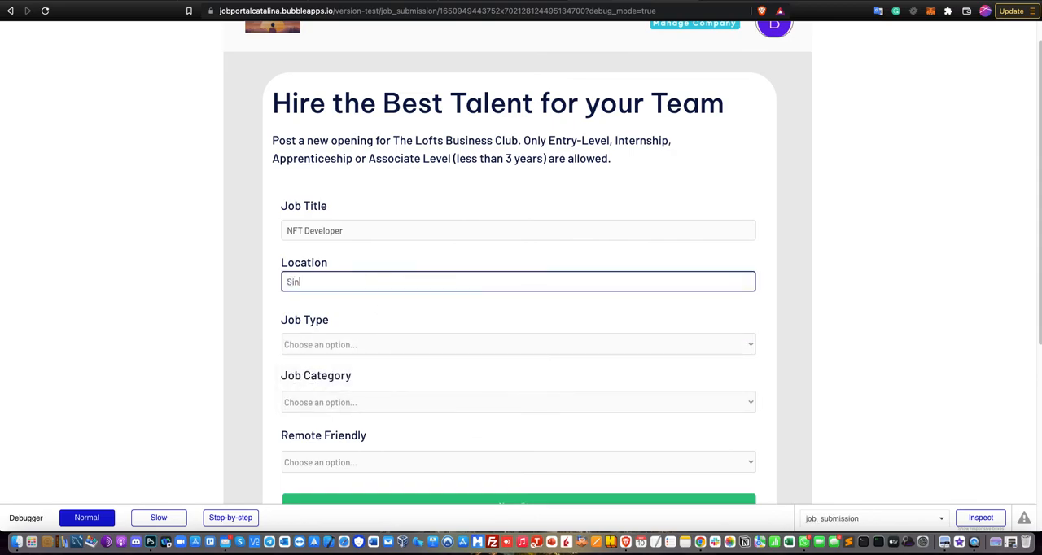
key(BackSpace)
key(BackSpace)
text(Kua)
key(Tab)
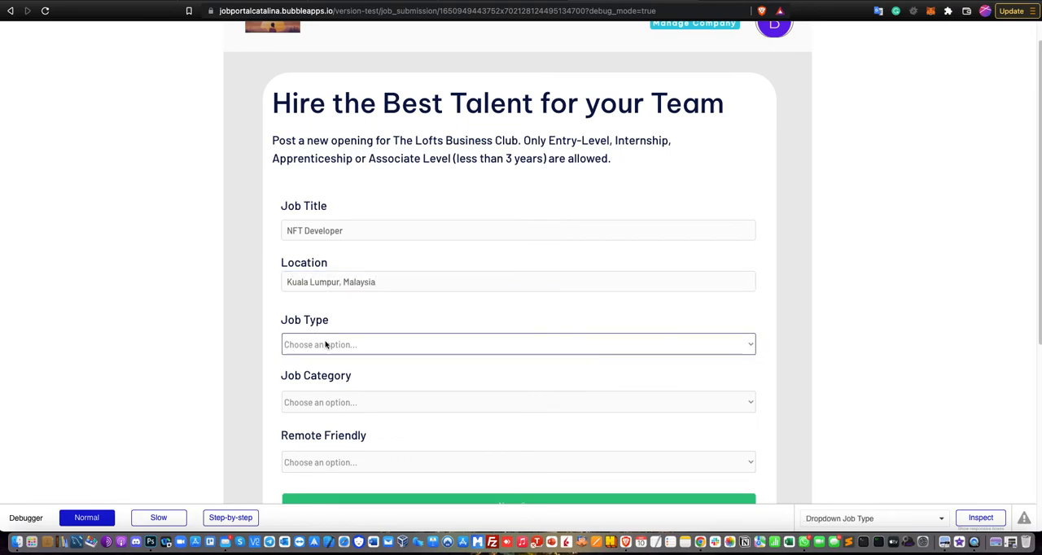
- Set the job to Full-Time, AI/ML Engineer and Conditional Remote, and proceed to the second form step
click(298, 338)
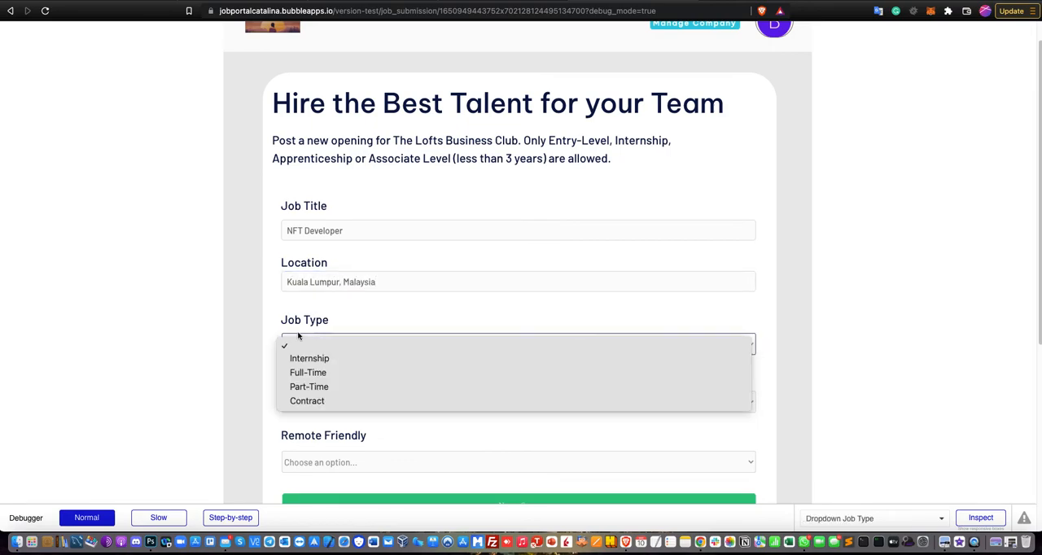
click(340, 373)
scroll(349, 358, down, 3)
click(348, 317)
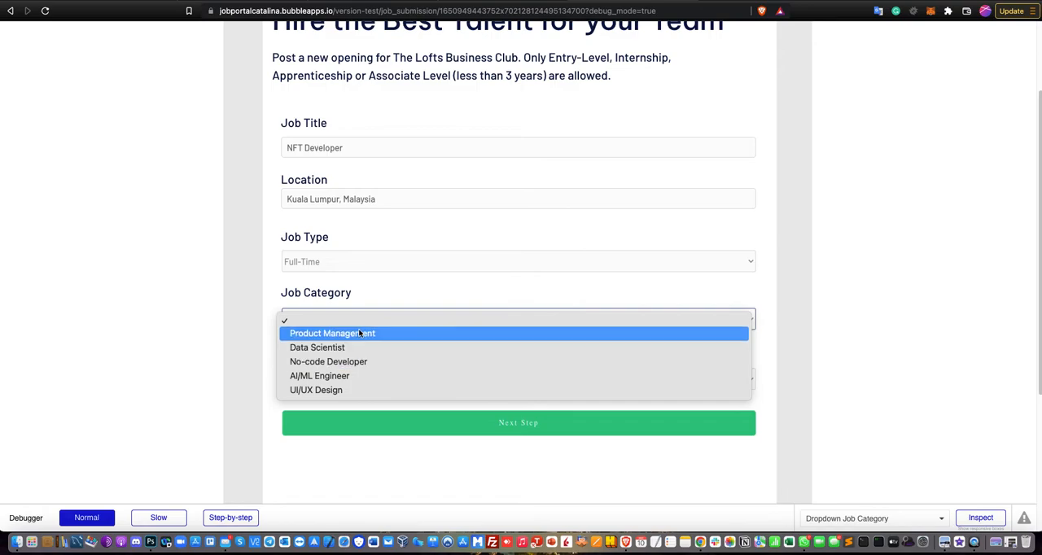
click(358, 380)
click(365, 388)
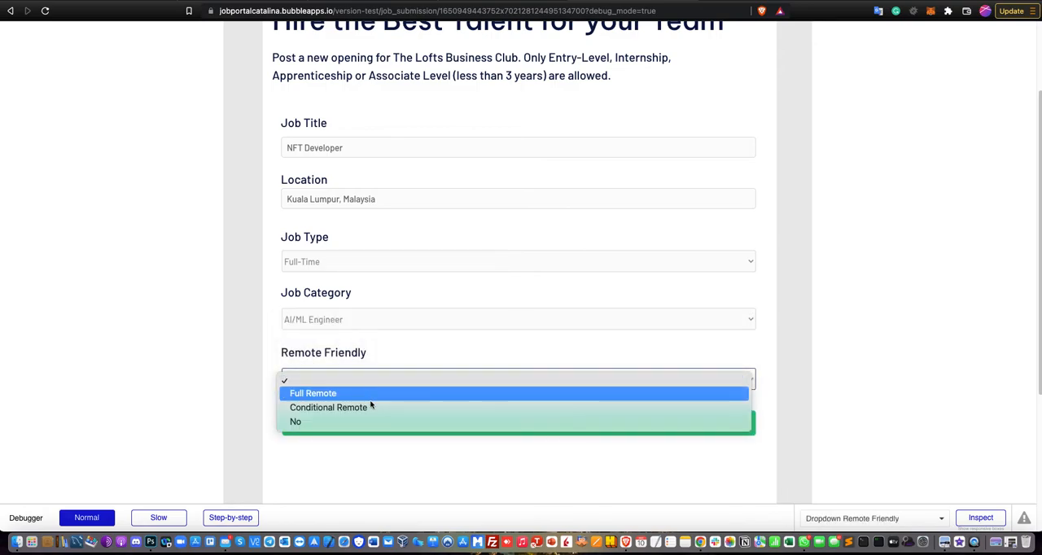
click(370, 407)
click(377, 423)
- Submit the job with description "must be good nft developer", responsibilities "must have relevant experience" and requirements "must have previous experience of at least 1-2 years of experience"
click(384, 146)
text(must be good nft)
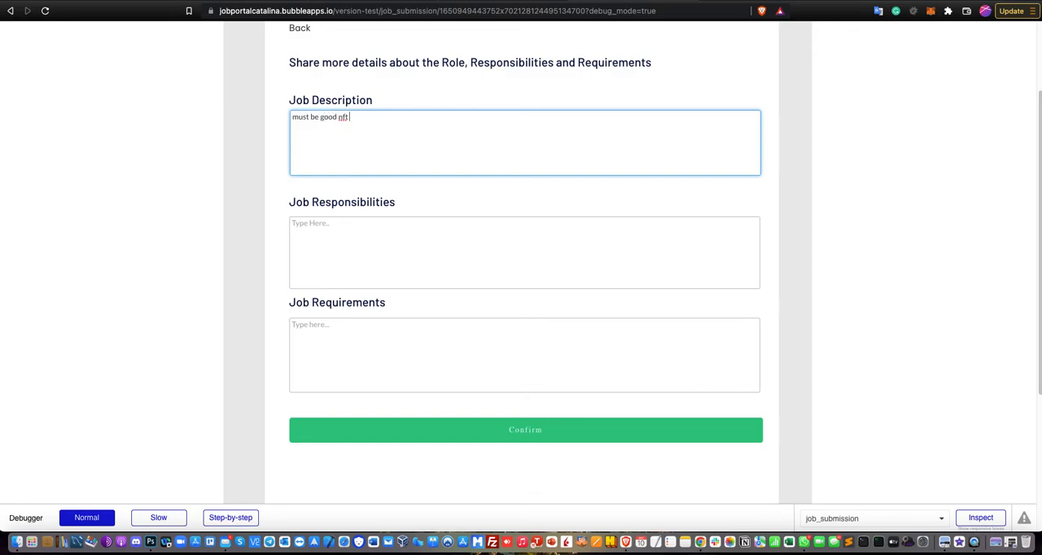
text(er)
key(Tab)
text(m)
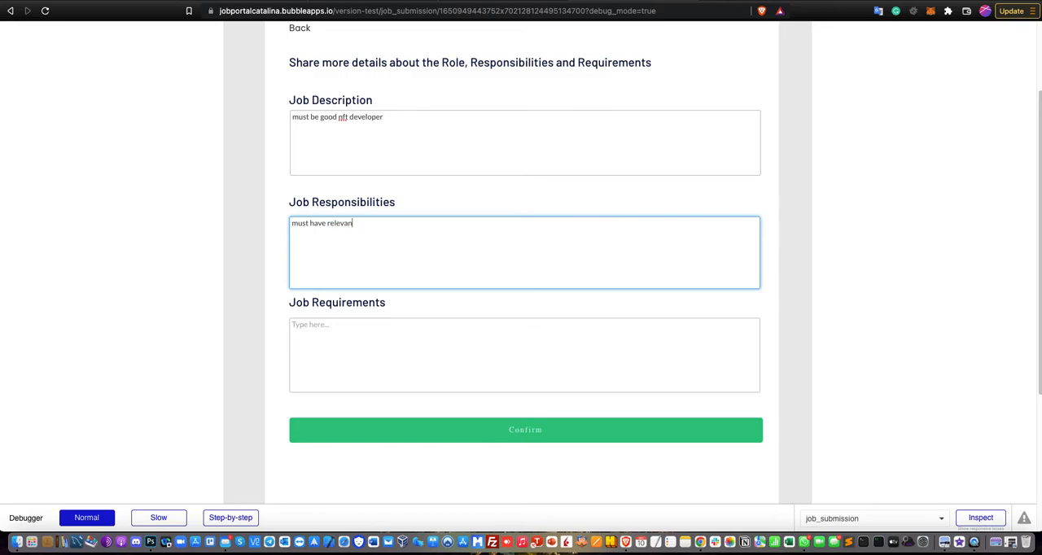
key(Tab)
text(mu)
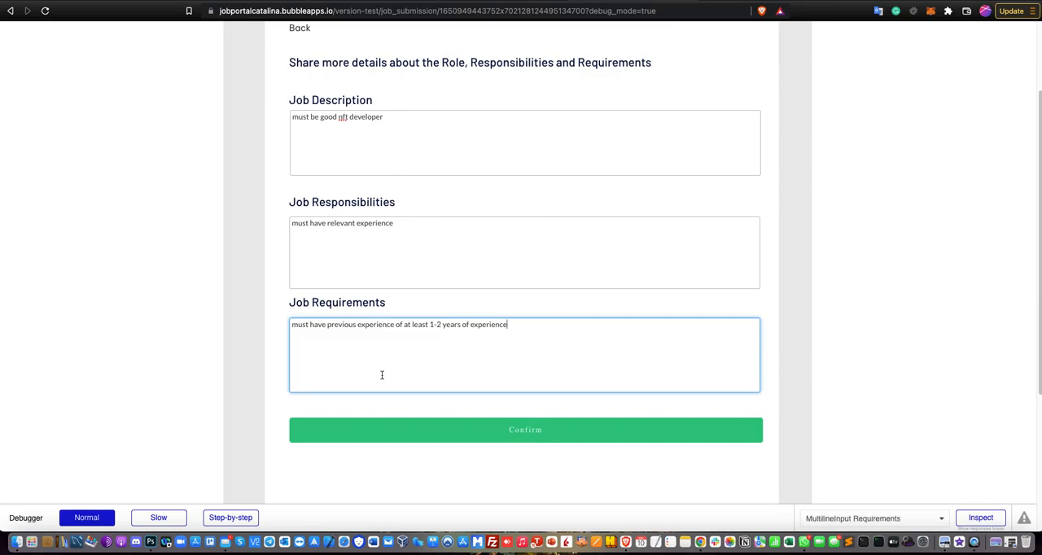
click(448, 430)
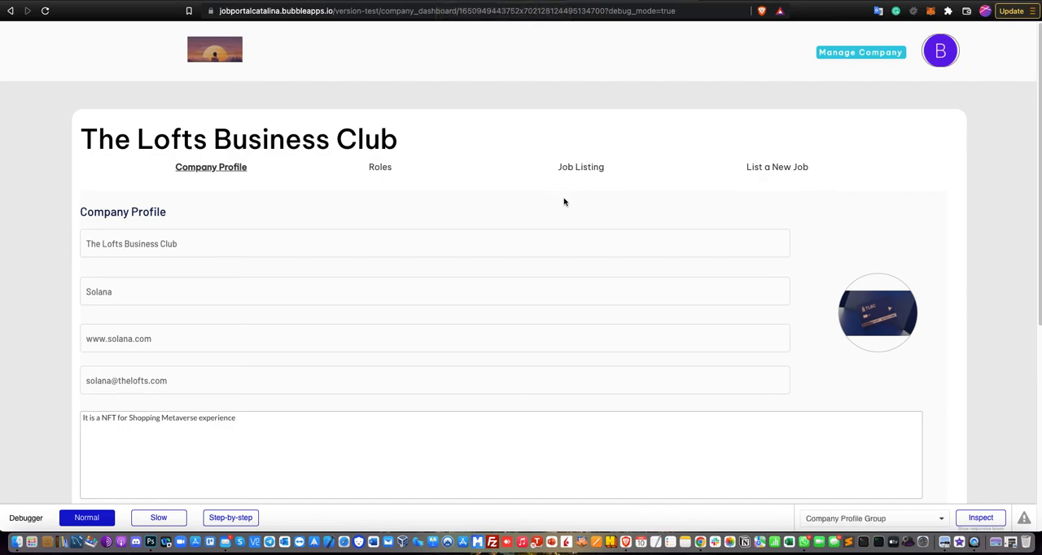
- View the applications of the Kuala Lumpur NFT Developer job from the company's job listing, and return to the dashboard
click(582, 167)
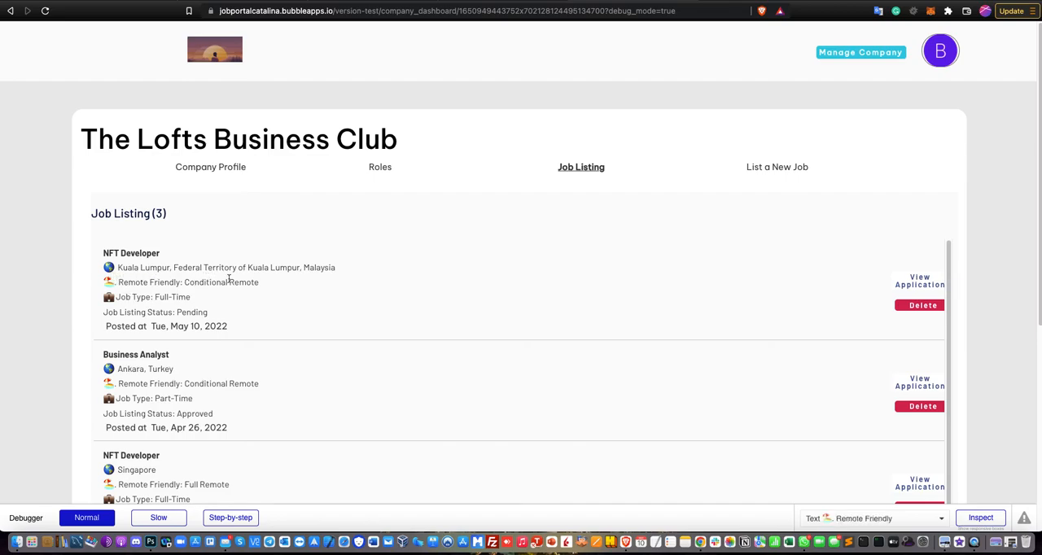
click(914, 281)
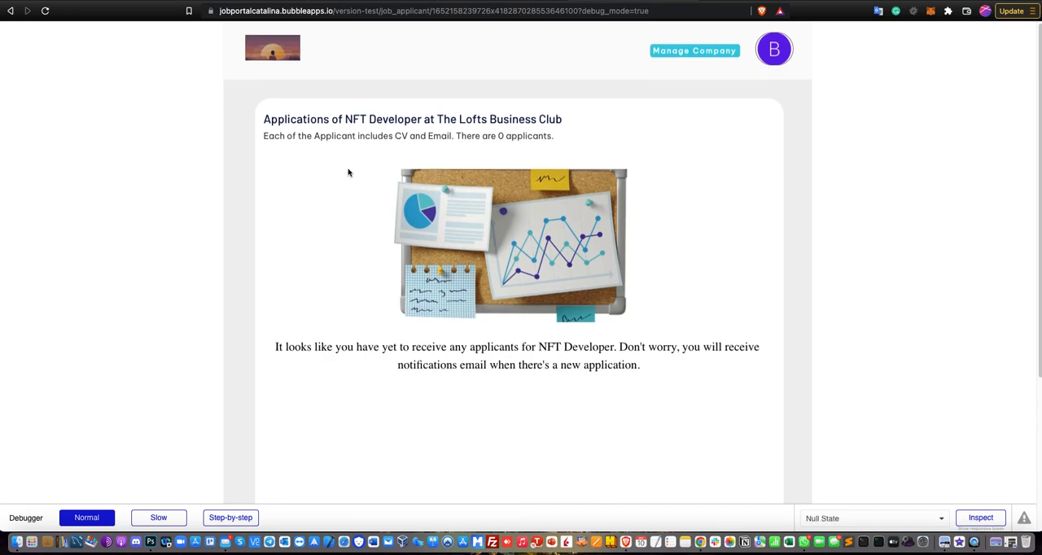
click(10, 11)
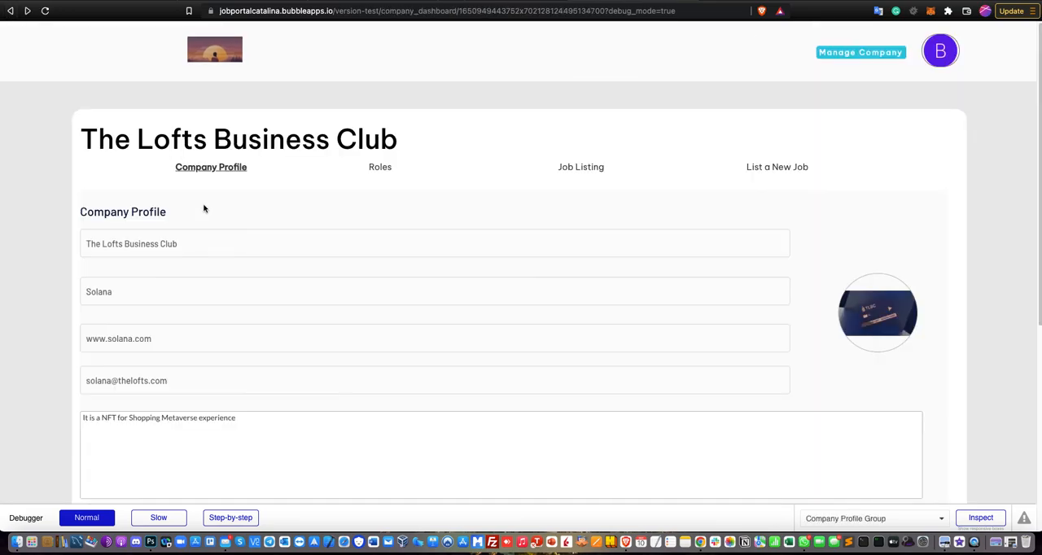
- Open the posting page of the Kuala Lumpur NFT Developer job from the job listing, read its details and go back
click(583, 170)
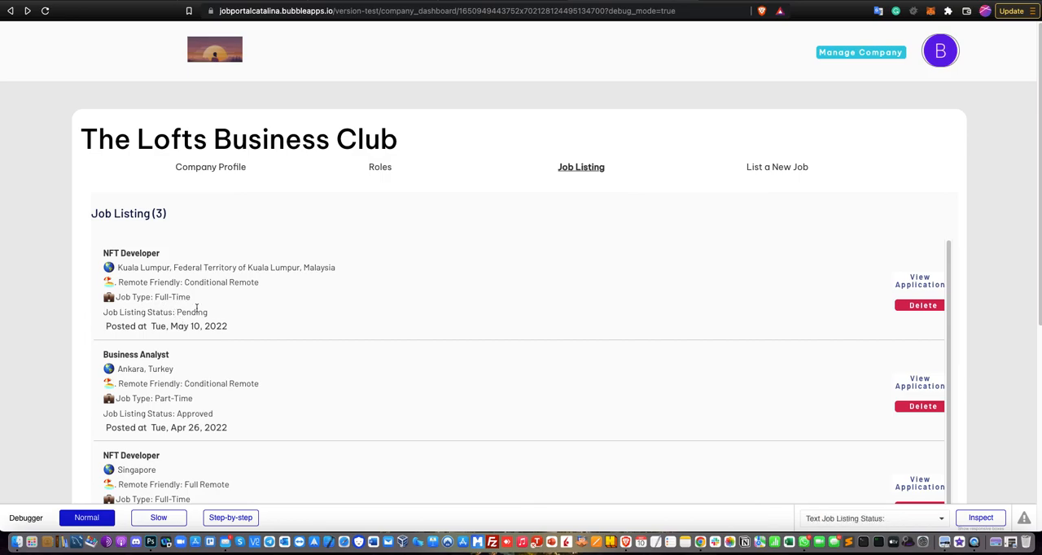
click(133, 254)
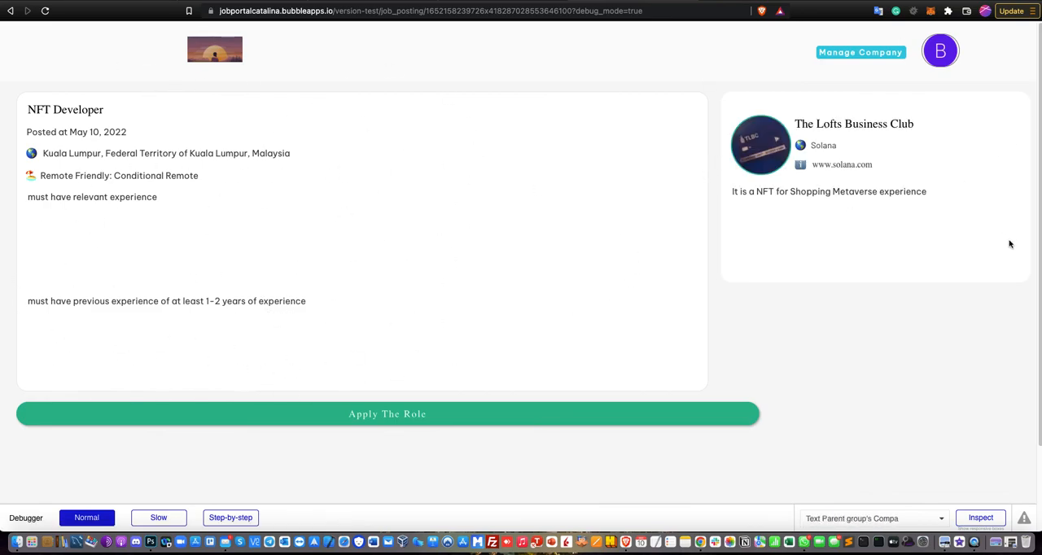
click(10, 11)
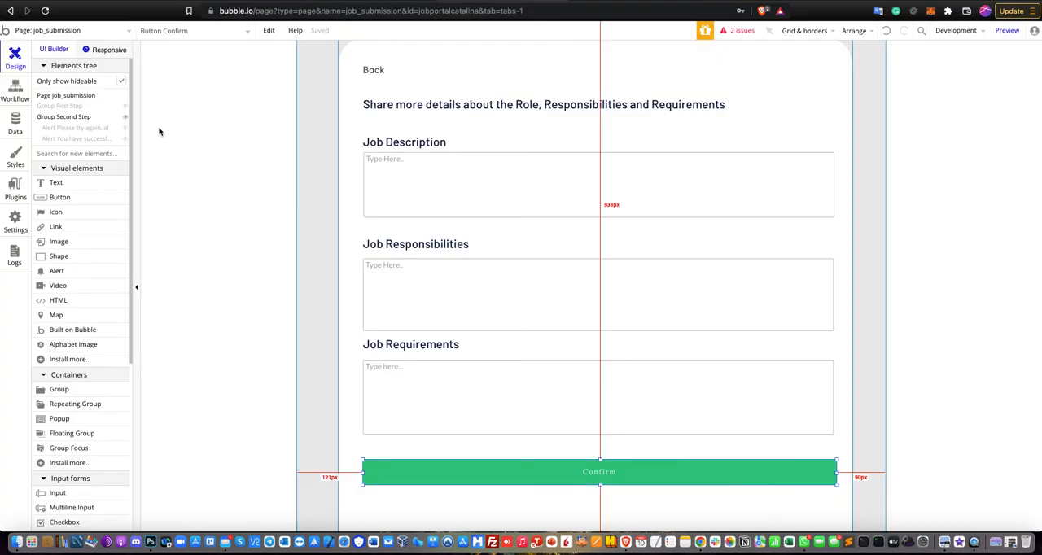
- Switch to the Bubble editor, check the All Jobs records in the app data for the submitted job, and return to the design view
click(15, 124)
click(185, 75)
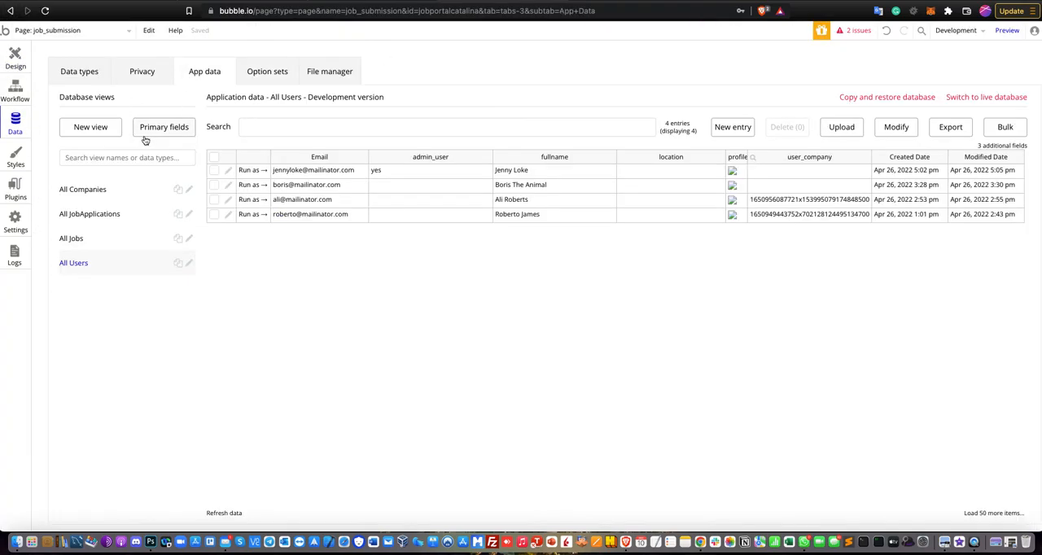
click(113, 241)
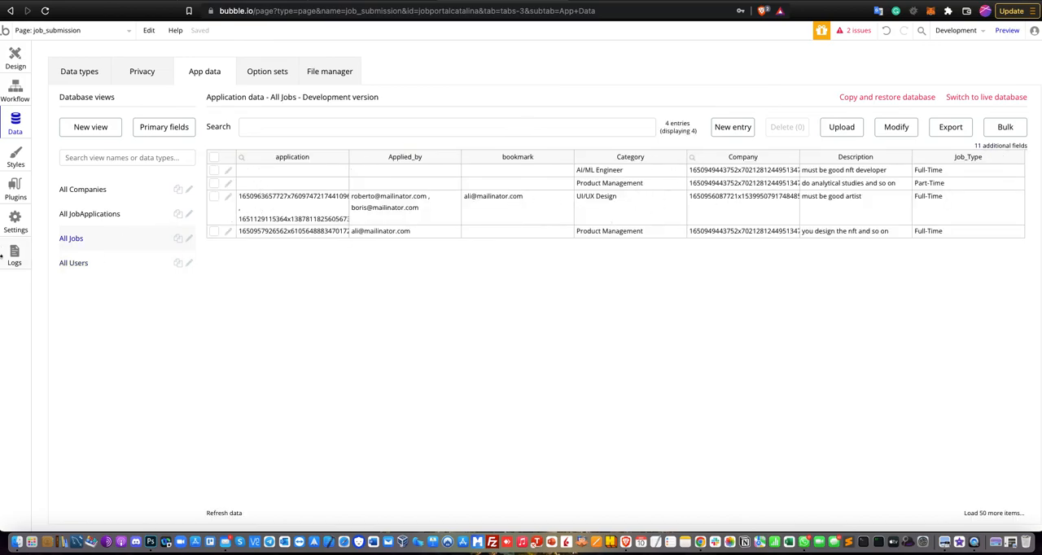
click(14, 63)
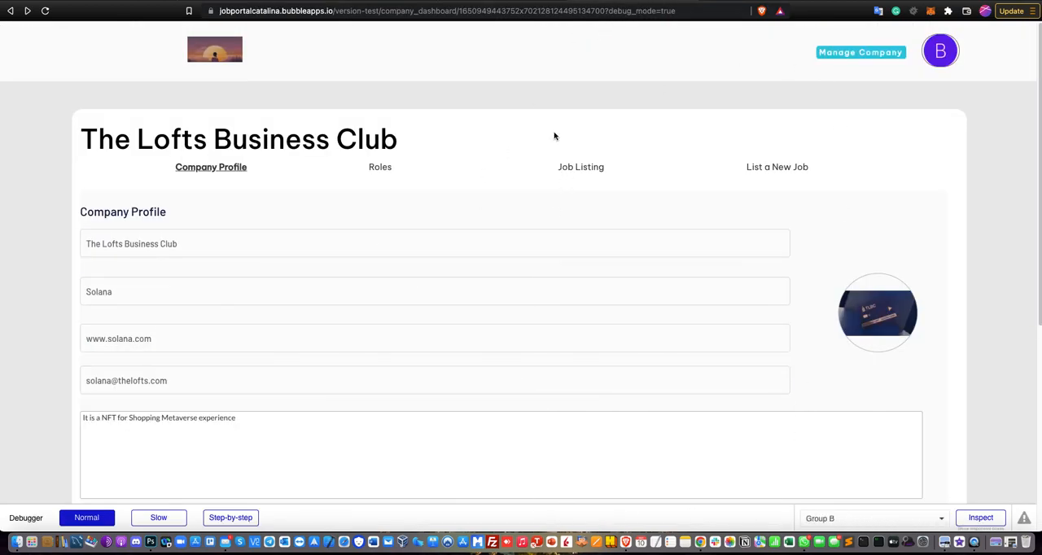
- On the running company dashboard, reopen the applications page of the Kuala Lumpur NFT Developer job from the job listing
click(562, 168)
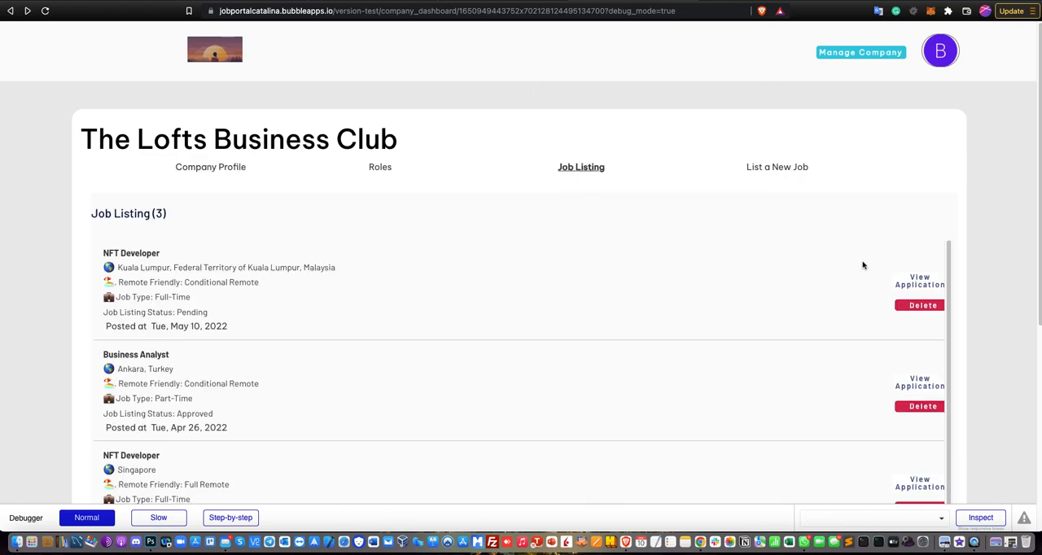
click(905, 285)
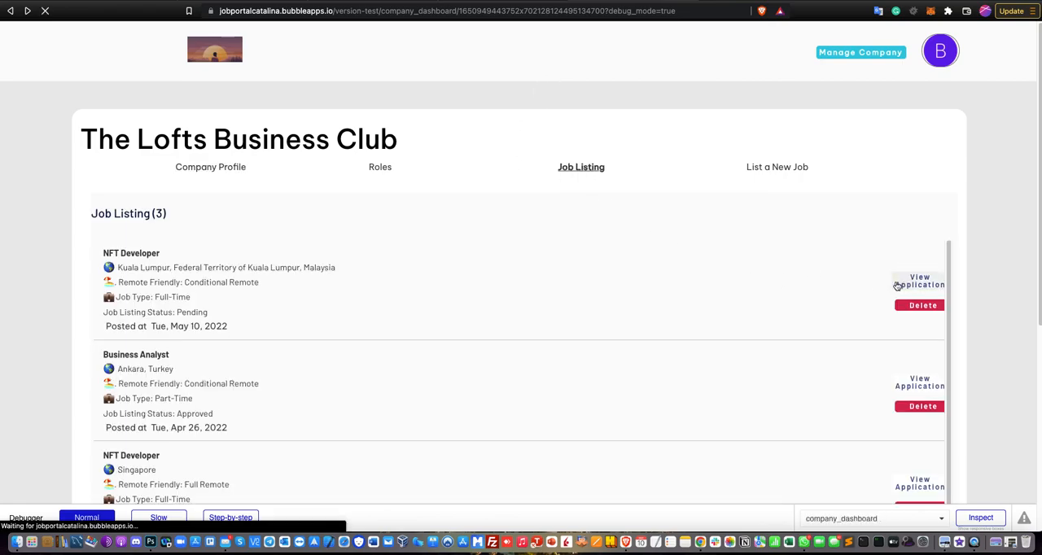